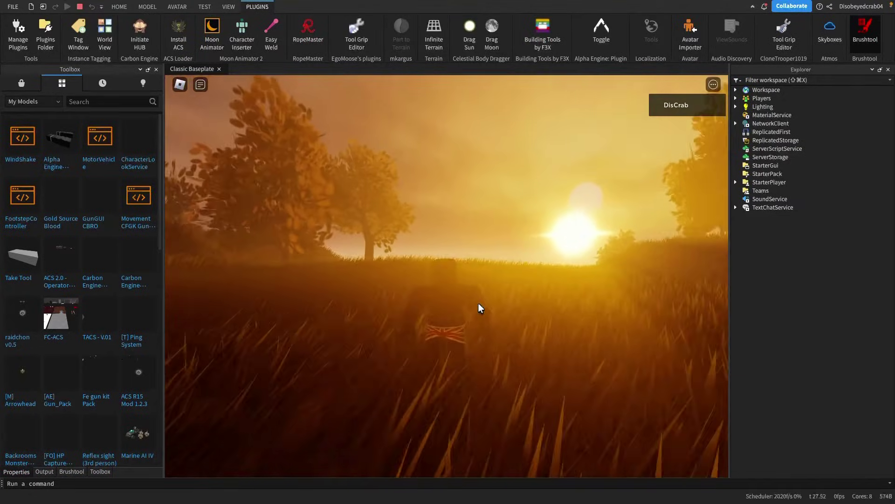
- Turn the playtest camera to face the setting sun and end the playtest
{"action": "key", "text": "Right"}
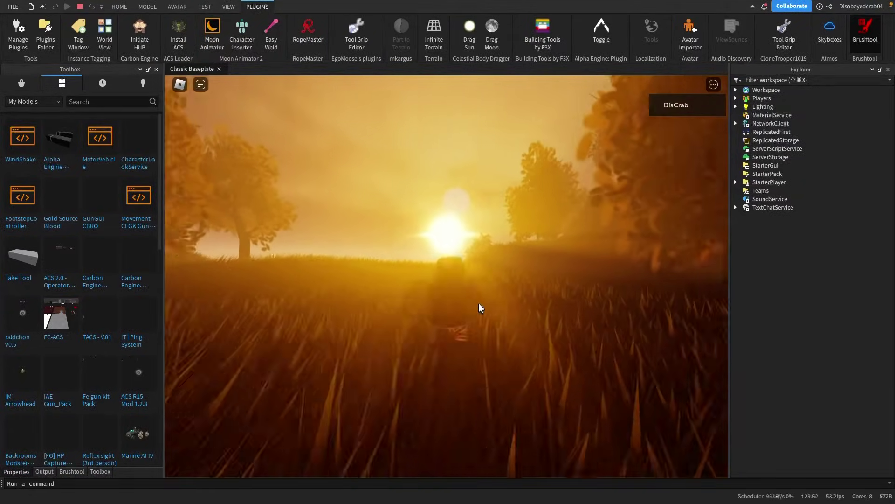
{"action": "key", "text": "shift+F5"}
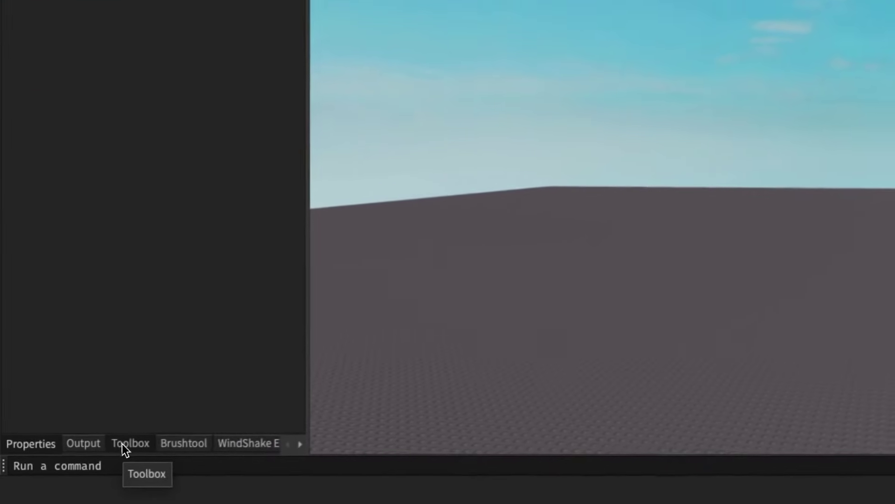
- Search the Toolbox models for "sky"
{"action": "left_click", "coordinate": [69, 471]}
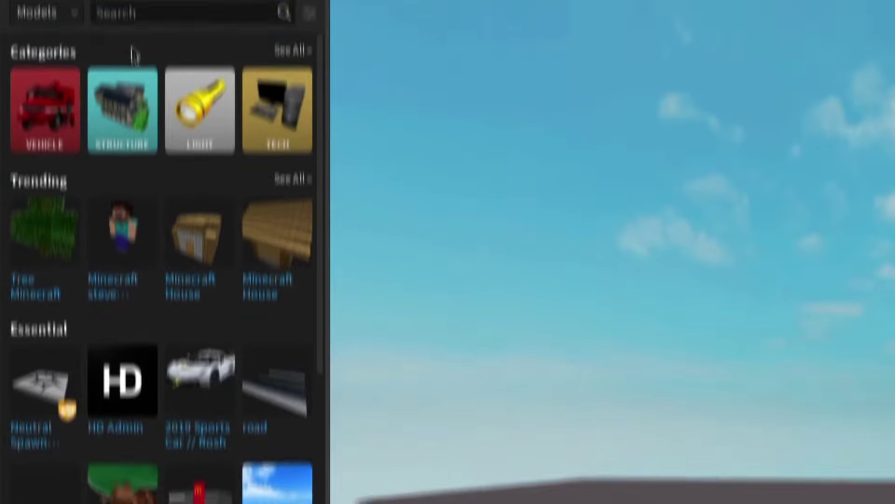
{"action": "left_click", "coordinate": [124, 178]}
{"action": "type", "text": "sky"}
{"action": "key", "text": "Return"}
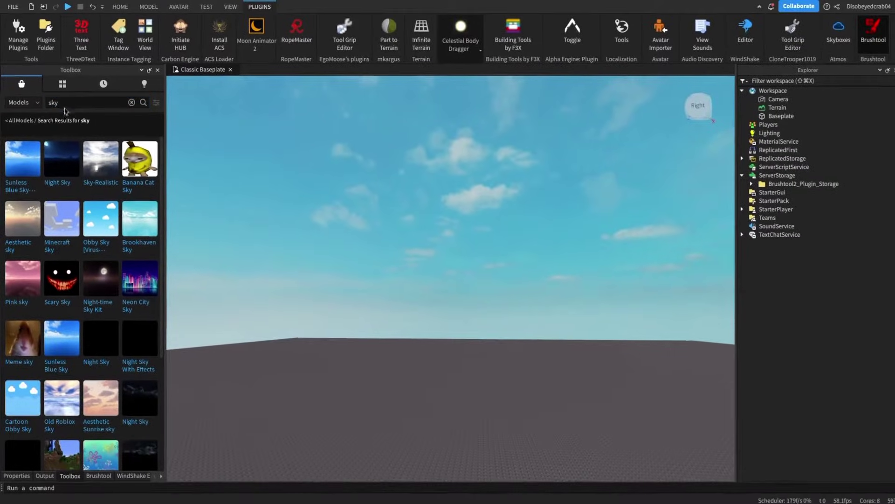
- Find the Sunset Cafe's Sky model among the search results and insert it into the place
{"action": "scroll", "coordinate": [145, 362], "scroll_direction": "down", "scroll_amount": 3}
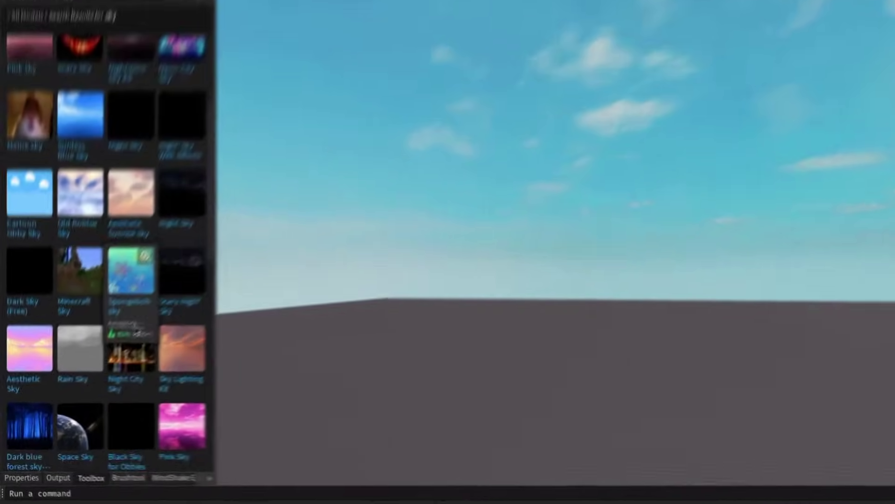
{"action": "scroll", "coordinate": [109, 355], "scroll_direction": "down", "scroll_amount": 3}
{"action": "scroll", "coordinate": [108, 353], "scroll_direction": "down", "scroll_amount": 1}
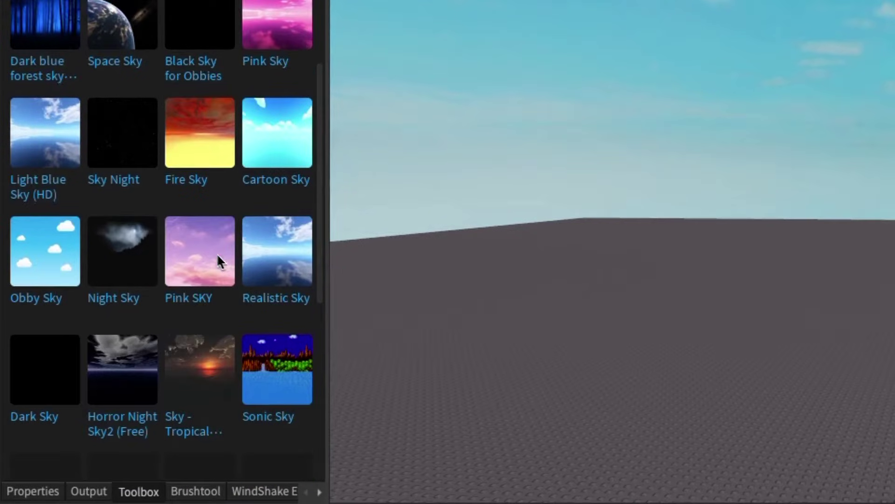
{"action": "scroll", "coordinate": [266, 296], "scroll_direction": "down", "scroll_amount": 3}
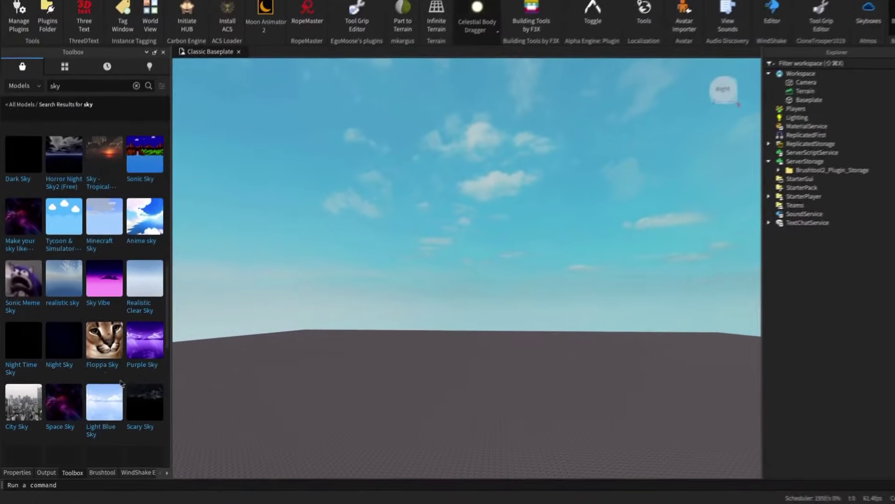
{"action": "scroll", "coordinate": [40, 354], "scroll_direction": "down", "scroll_amount": 5}
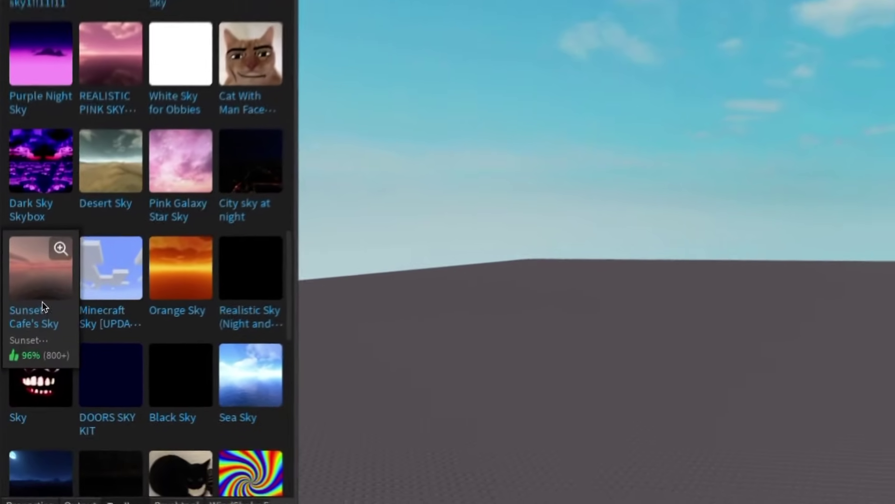
{"action": "left_click", "coordinate": [24, 359]}
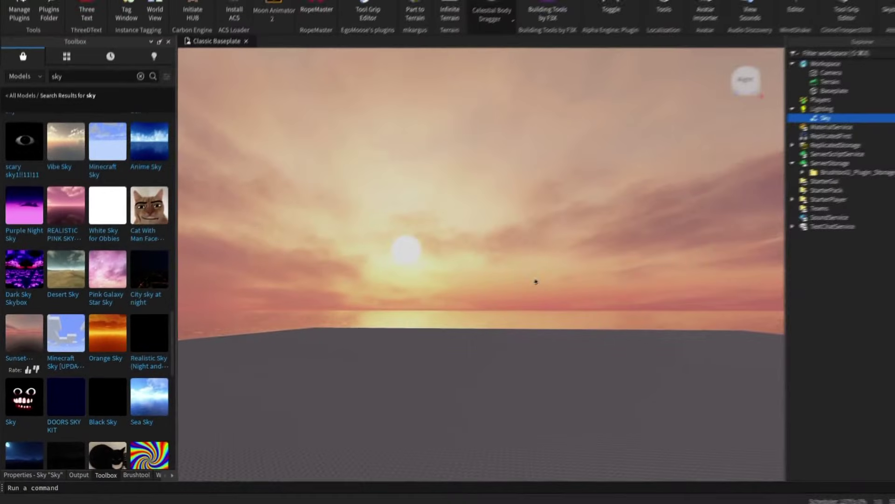
- Enable CelestialBodiesShown in the properties of the inserted Sky
{"action": "right_click_drag", "start_coordinate": [536, 280], "coordinate": [487, 291]}
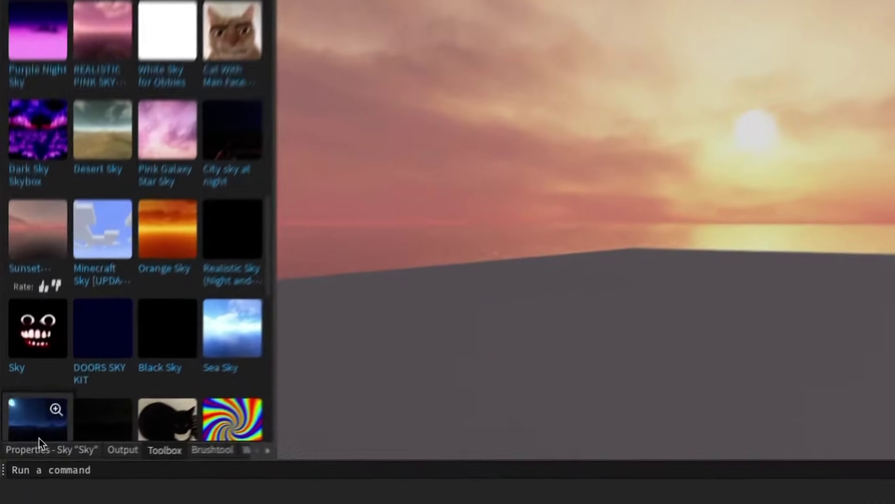
{"action": "left_click", "coordinate": [35, 471]}
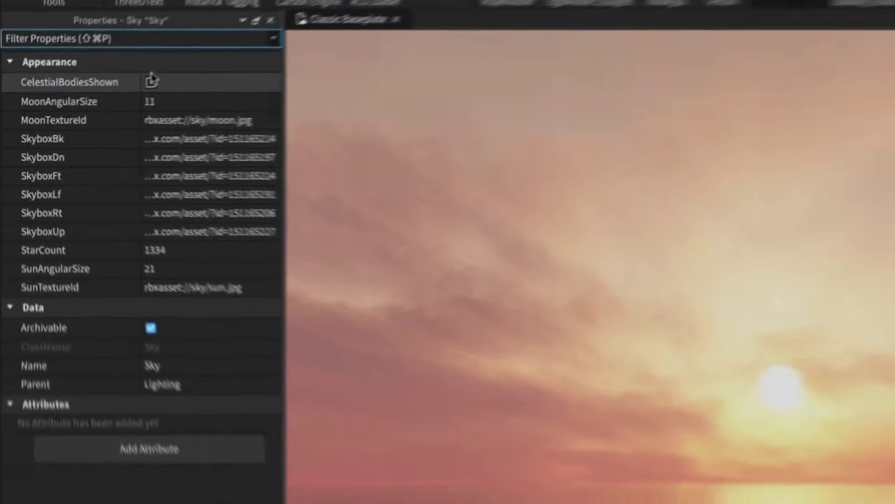
{"action": "left_click", "coordinate": [152, 79]}
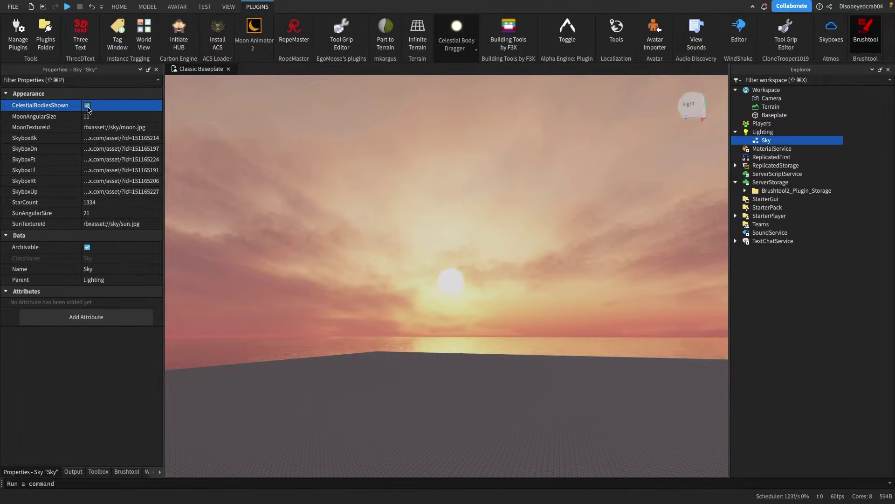
- Move the sun with the Celestial Body Dragger's Drag Sun tool onto the bright spot above the skybox horizon
{"action": "right_click_drag", "start_coordinate": [349, 231], "coordinate": [347, 231]}
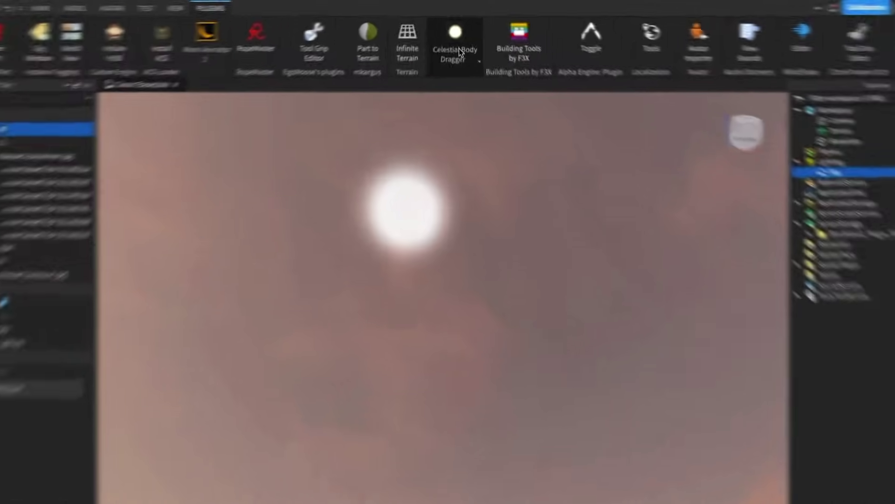
{"action": "left_click", "coordinate": [459, 46]}
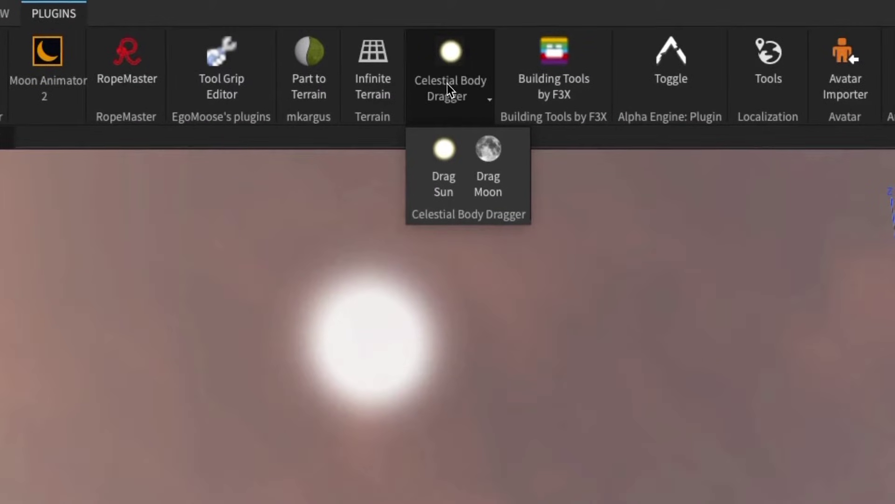
{"action": "left_click", "coordinate": [429, 184]}
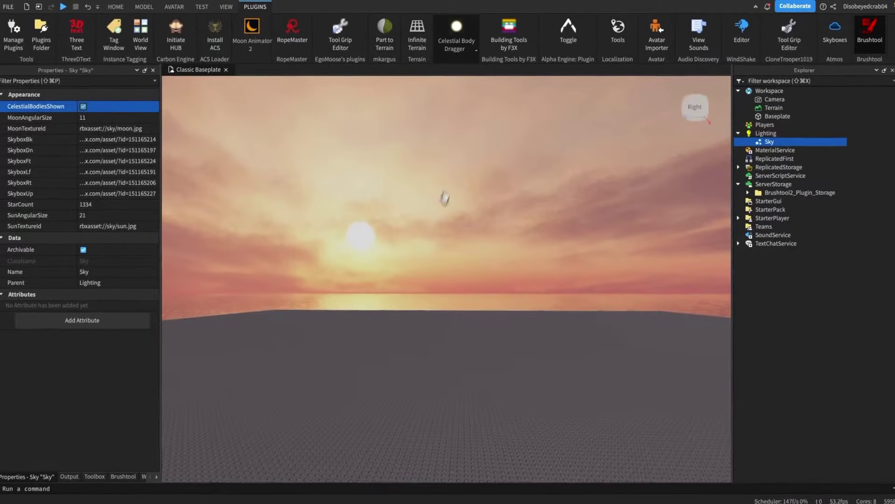
{"action": "left_click_drag", "start_coordinate": [444, 197], "coordinate": [368, 225]}
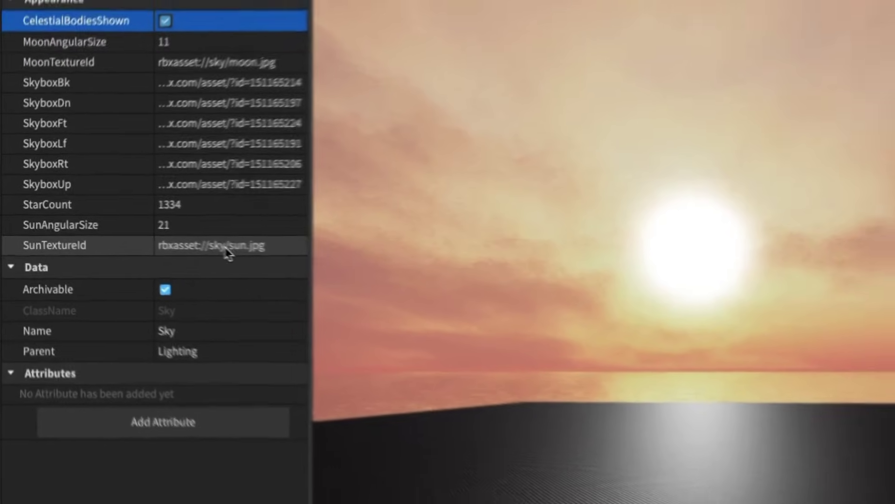
{"action": "left_click", "coordinate": [239, 252]}
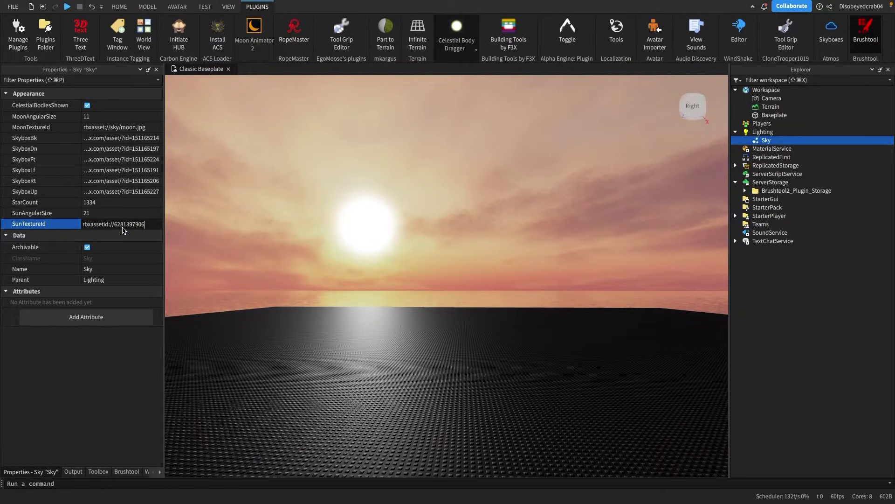
{"action": "left_click_drag", "start_coordinate": [367, 224], "coordinate": [407, 234]}
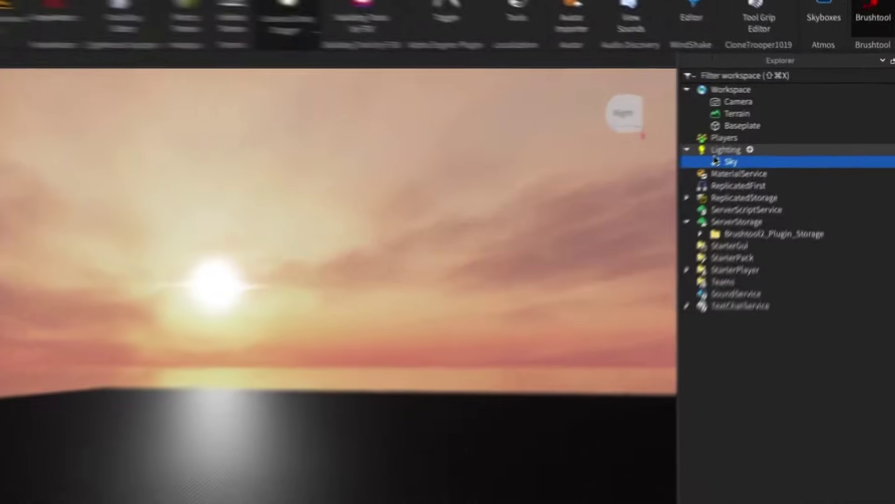
- Set the Lighting service's ColorShift_Bottom to the Aqua pencil colour [0, 150, 255]
{"action": "left_click", "coordinate": [760, 132]}
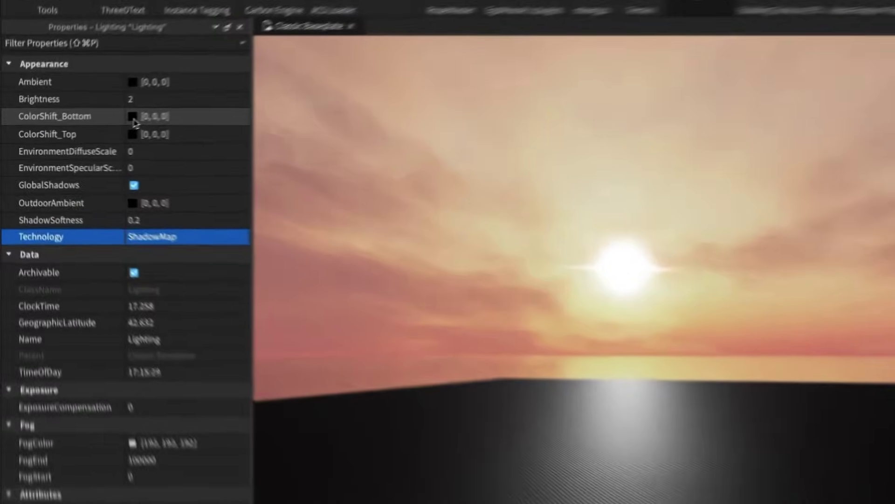
{"action": "left_click", "coordinate": [90, 131]}
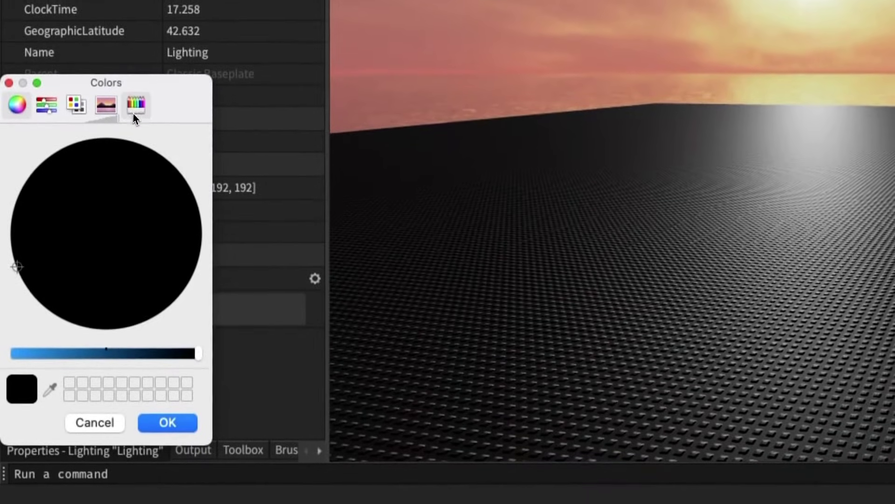
{"action": "left_click", "coordinate": [134, 116]}
{"action": "left_click", "coordinate": [130, 266]}
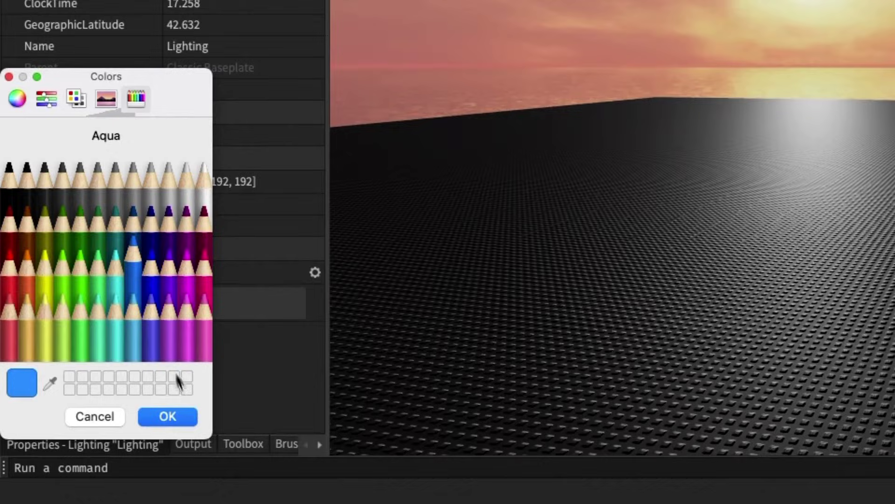
{"action": "left_click", "coordinate": [187, 419]}
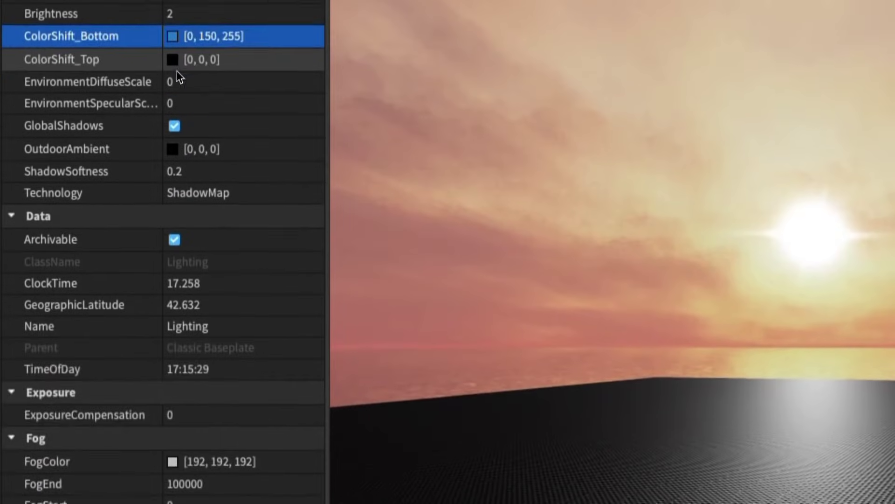
- Set the Lighting service's ColorShift_Top to the Tangerine pencil colour [255, 147, 0]
{"action": "left_click", "coordinate": [177, 71]}
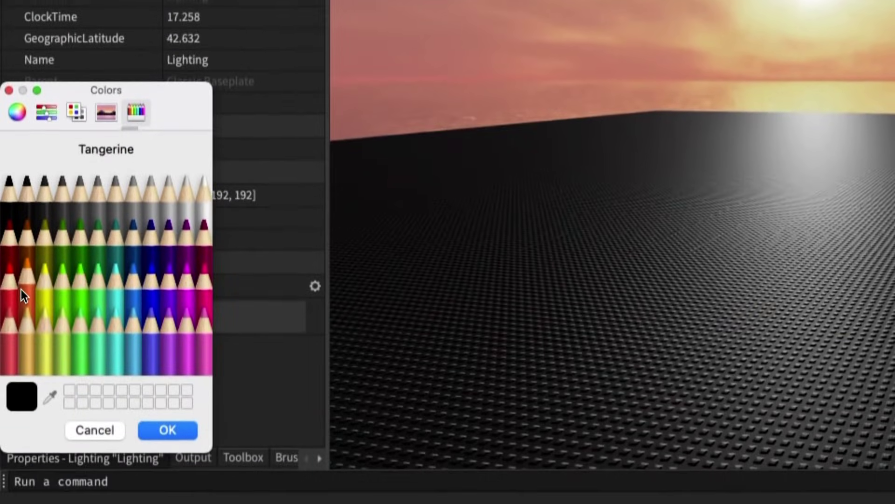
{"action": "left_click", "coordinate": [21, 291]}
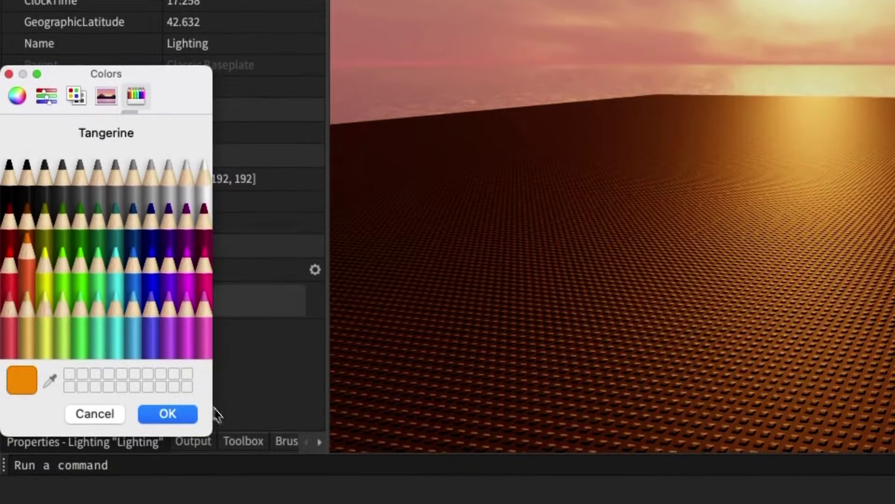
{"action": "left_click", "coordinate": [181, 412]}
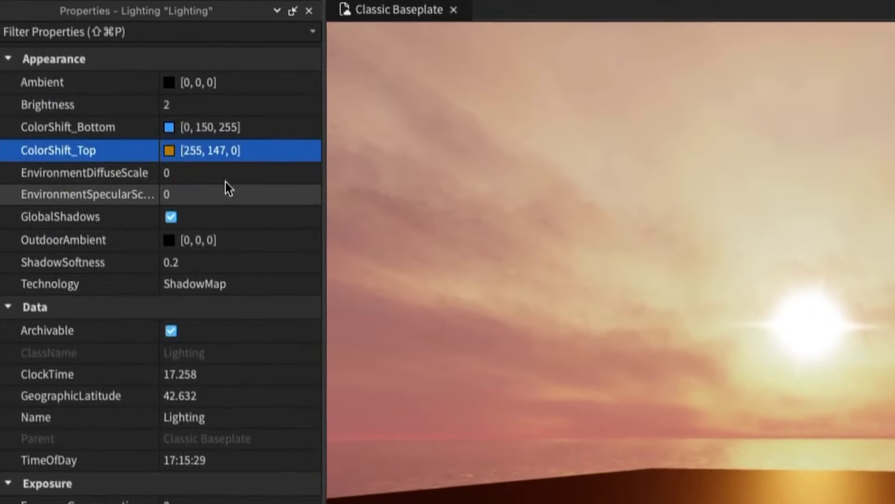
- Set Lighting's EnvironmentDiffuseScale to 1 and edit its EnvironmentSpecularScale
{"action": "left_click", "coordinate": [222, 173]}
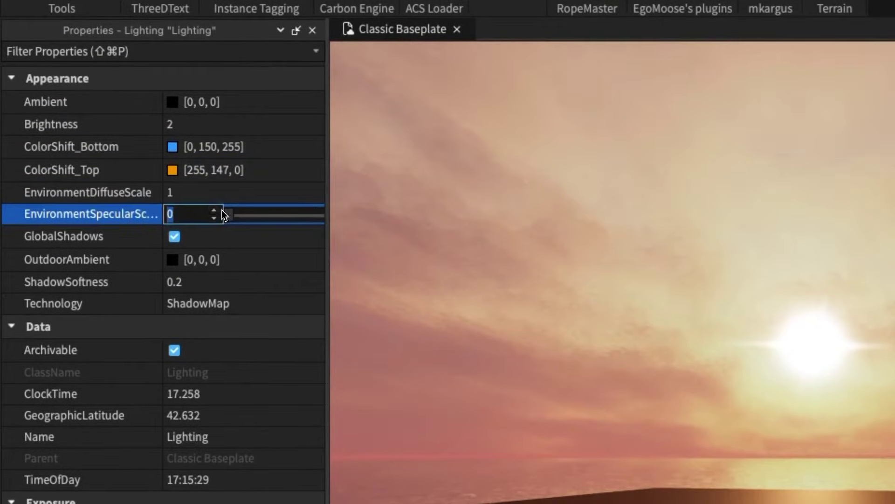
{"action": "left_click", "coordinate": [172, 260]}
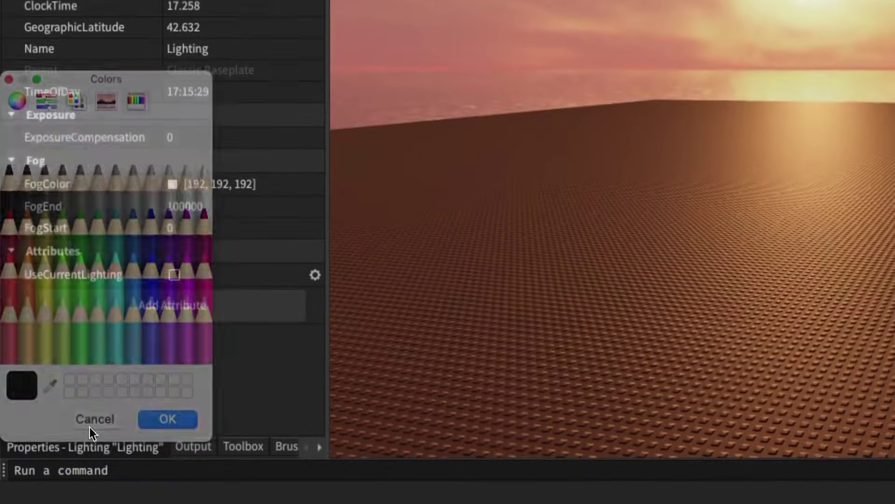
{"action": "left_click", "coordinate": [92, 424]}
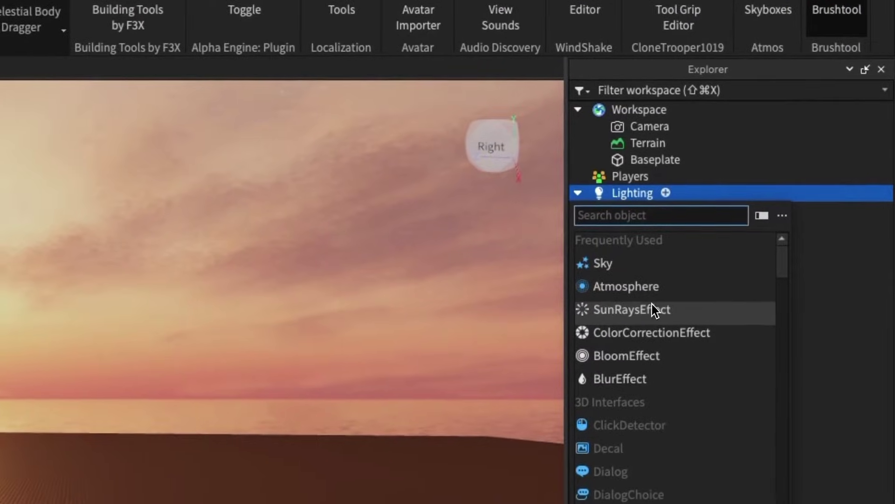
- Add a SunRaysEffect to Lighting and lower its Intensity slightly
{"action": "left_click", "coordinate": [762, 190]}
{"action": "left_click", "coordinate": [639, 228]}
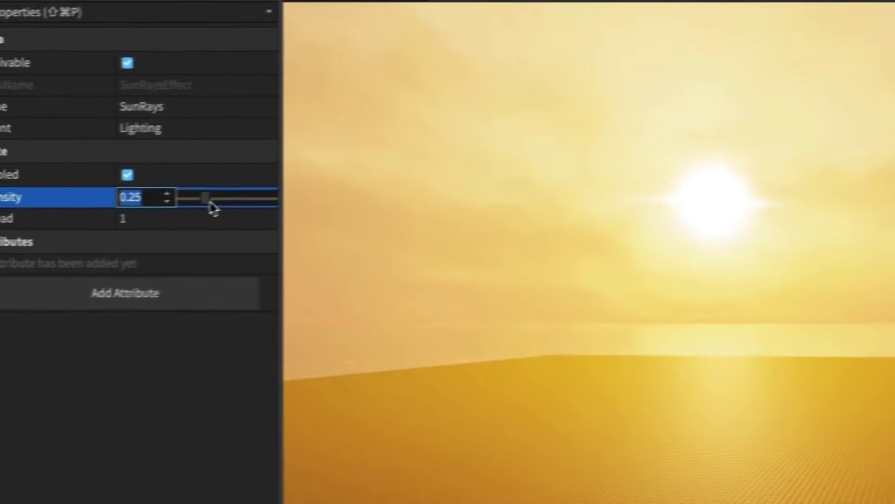
{"action": "left_click_drag", "start_coordinate": [212, 207], "coordinate": [206, 206]}
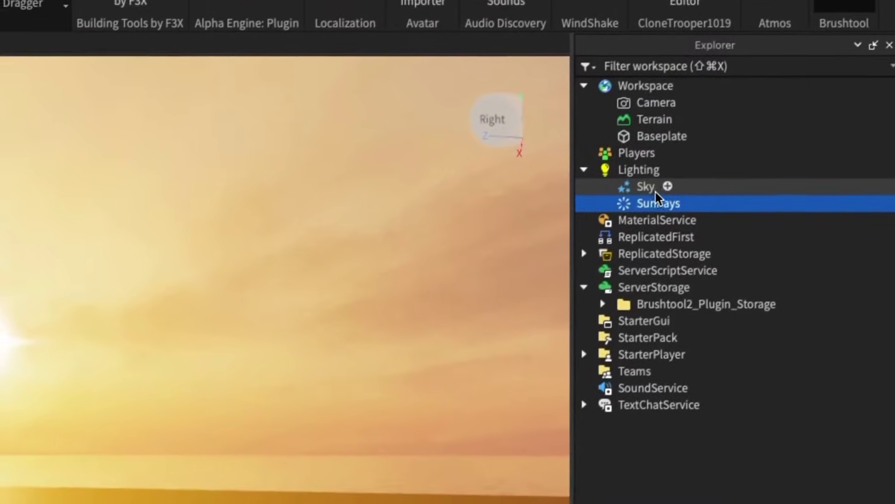
- Add an Atmosphere object to Lighting
{"action": "left_click", "coordinate": [648, 182]}
{"action": "left_click", "coordinate": [664, 180]}
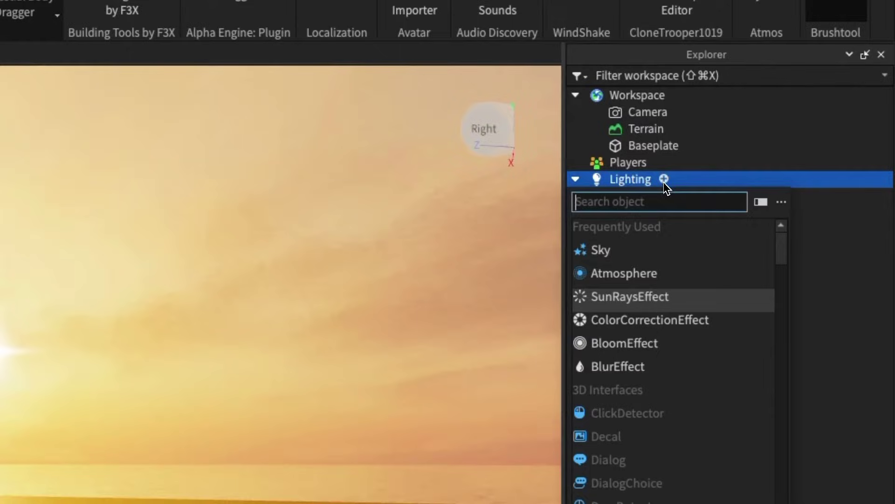
{"action": "left_click", "coordinate": [645, 273]}
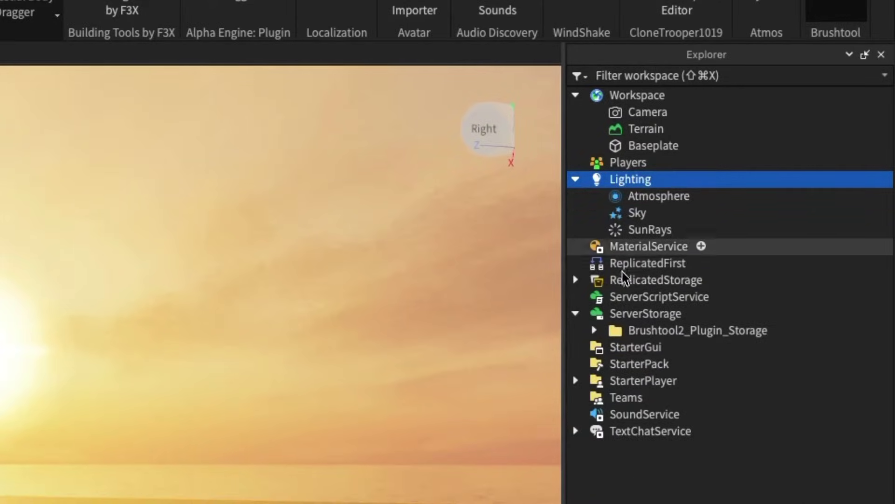
- Set the Atmosphere object's Density to 0.52, Haze to 1.94 and Glare to 1.53
{"action": "left_click", "coordinate": [655, 198]}
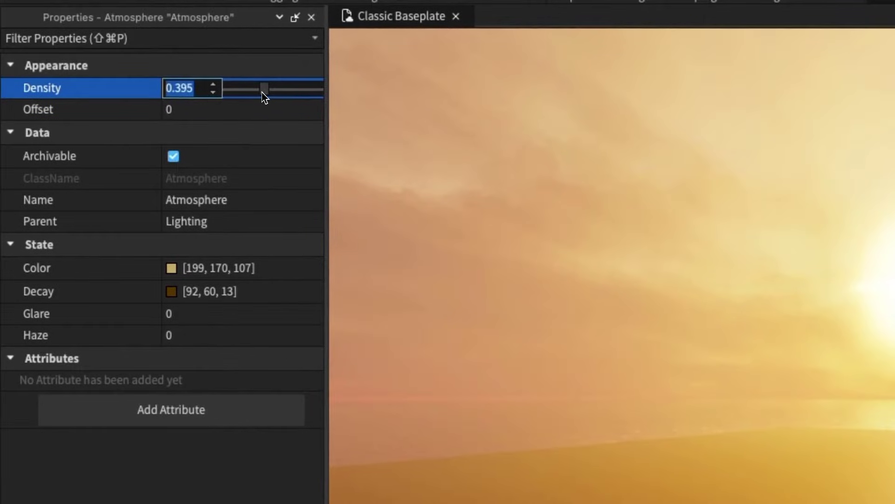
{"action": "left_click_drag", "start_coordinate": [157, 93], "coordinate": [167, 95]}
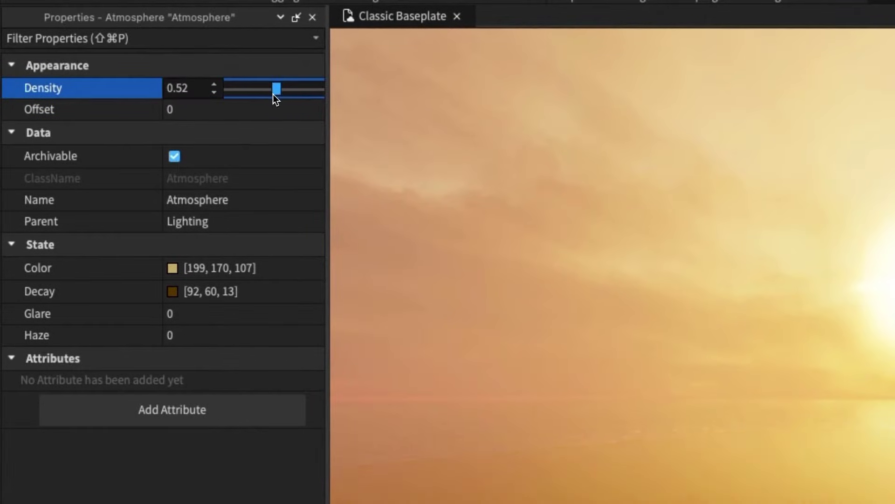
{"action": "left_click", "coordinate": [199, 341]}
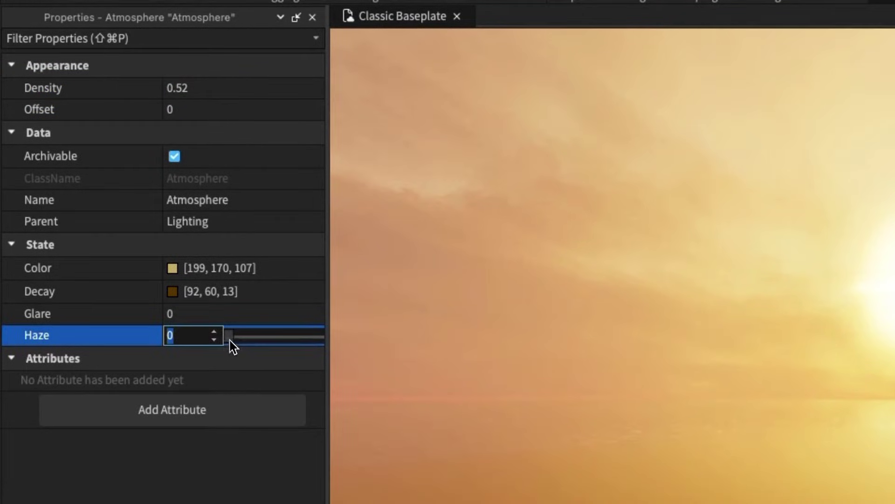
{"action": "left_click_drag", "start_coordinate": [228, 338], "coordinate": [244, 320]}
{"action": "left_click", "coordinate": [234, 312]}
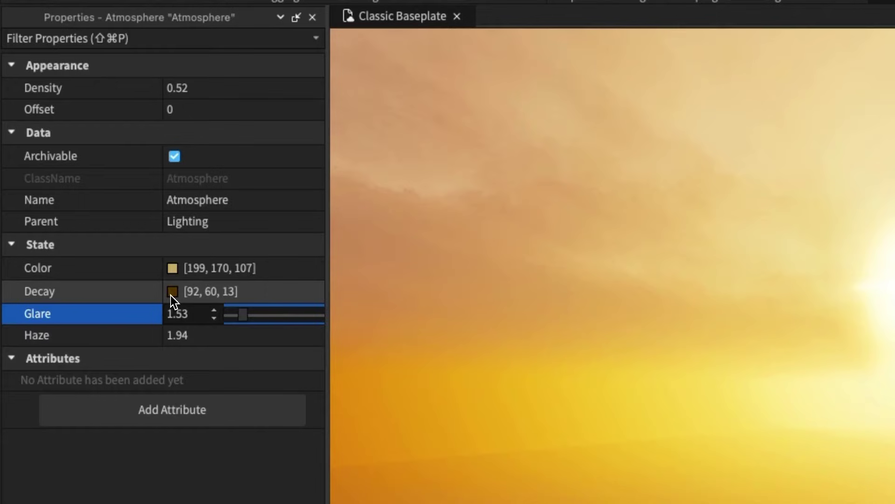
- Set both the Color and the Decay of the Atmosphere to the Magnesium pencil colour [192, 192, 192]
{"action": "left_click", "coordinate": [173, 268]}
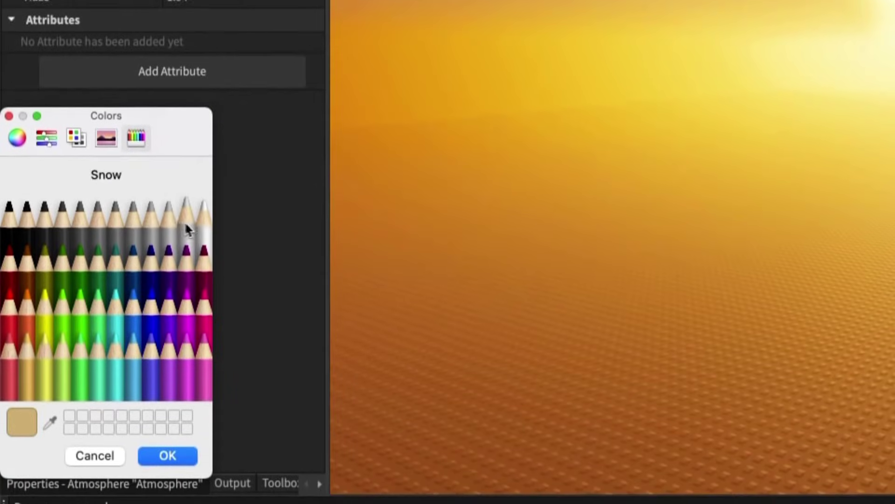
{"action": "left_click", "coordinate": [116, 231]}
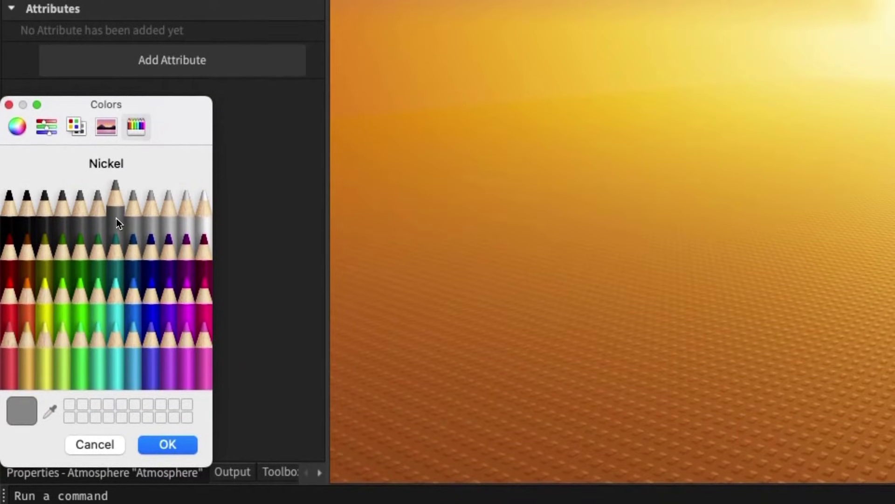
{"action": "left_click", "coordinate": [151, 231]}
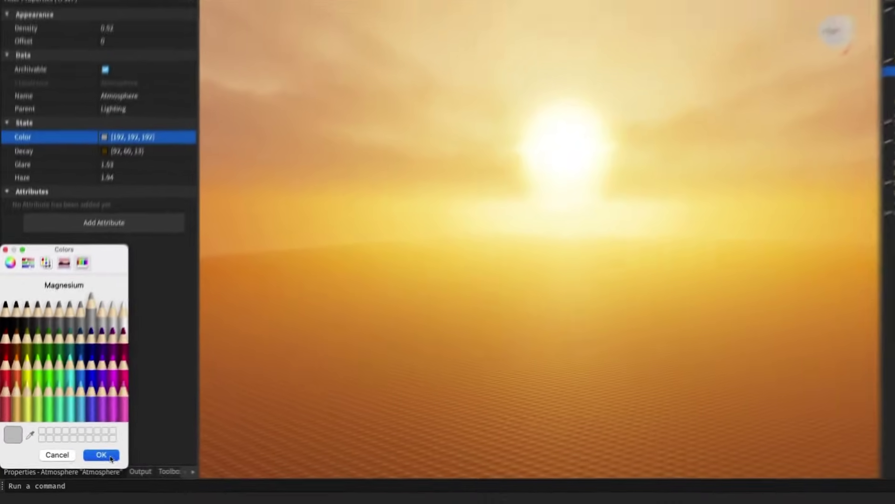
{"action": "left_click", "coordinate": [167, 443]}
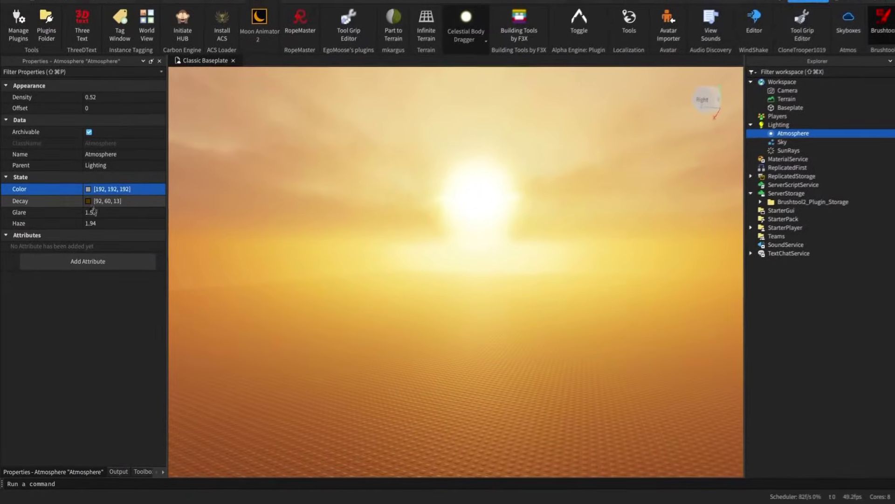
{"action": "left_click", "coordinate": [88, 206]}
{"action": "left_click", "coordinate": [79, 339]}
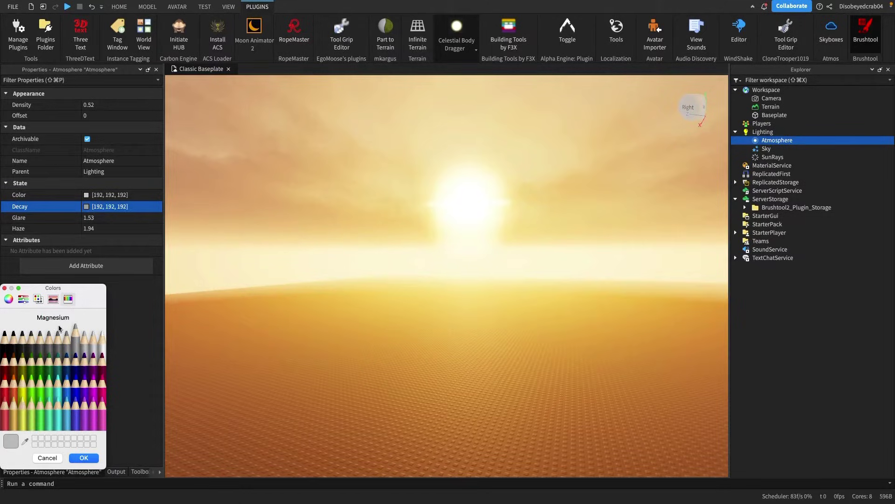
{"action": "left_click", "coordinate": [84, 458]}
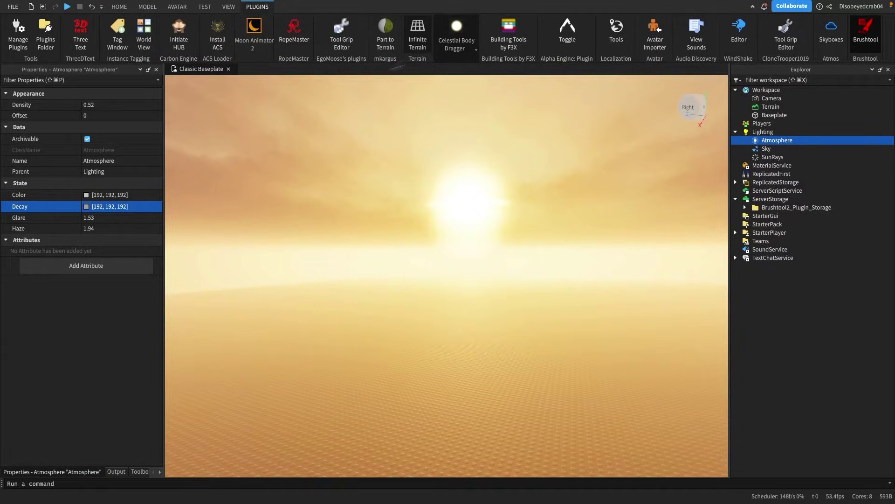
- Reposition the sun slightly lower toward the horizon with the Celestial Body Dragger
{"action": "left_click", "coordinate": [465, 201]}
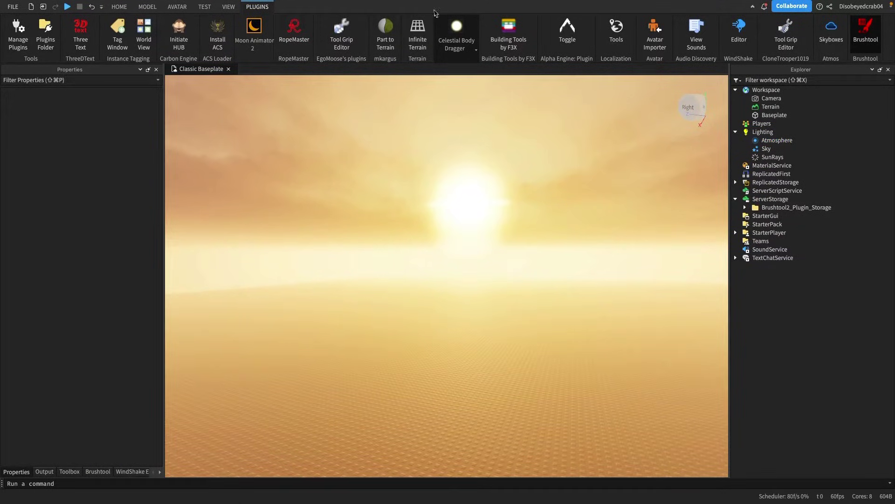
{"action": "left_click_drag", "start_coordinate": [464, 221], "coordinate": [465, 235]}
{"action": "right_click_drag", "start_coordinate": [521, 227], "coordinate": [512, 225]}
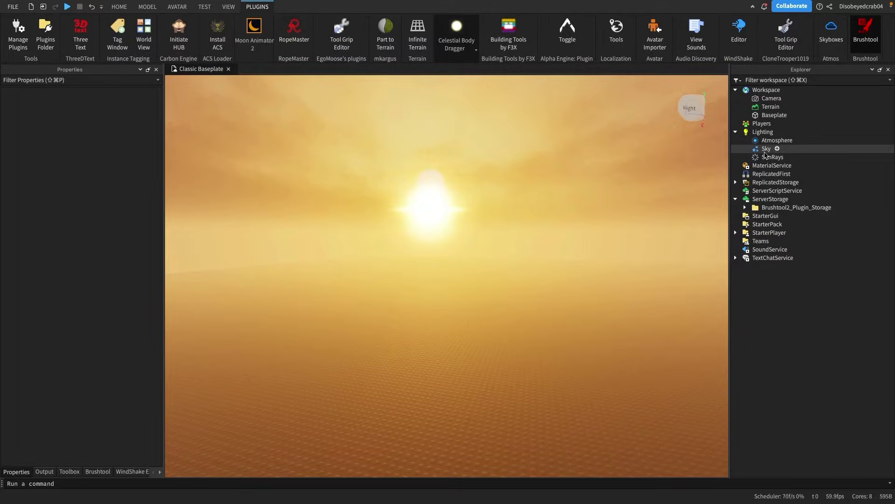
- Move the Atmosphere, Sky and SunRays objects together from Lighting into ReplicatedFirst
{"action": "left_click", "coordinate": [775, 141]}
{"action": "left_click", "coordinate": [766, 148], "text": "shift"}
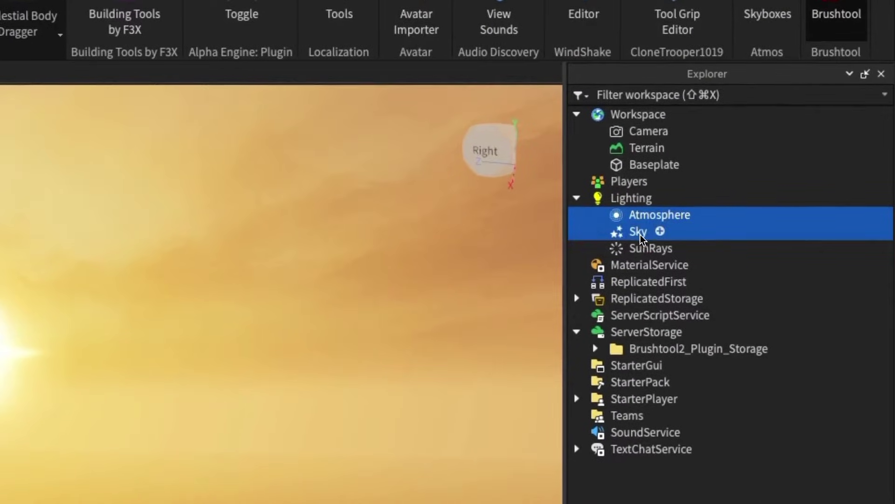
{"action": "left_click", "coordinate": [643, 250], "text": "shift"}
{"action": "left_click_drag", "start_coordinate": [631, 232], "coordinate": [698, 284]}
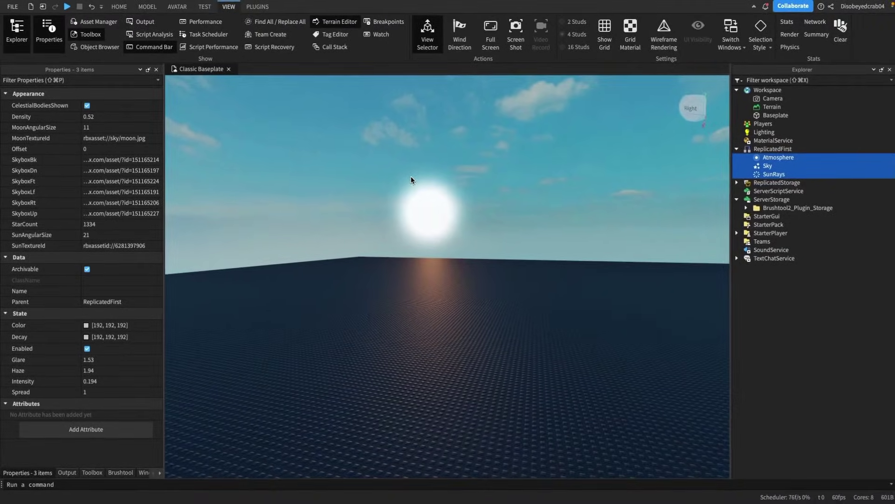
- Set up the terrain Draw brush in Add mode with a cube shape, size 6 and Plane Lock on Auto
{"action": "left_click", "coordinate": [119, 6]}
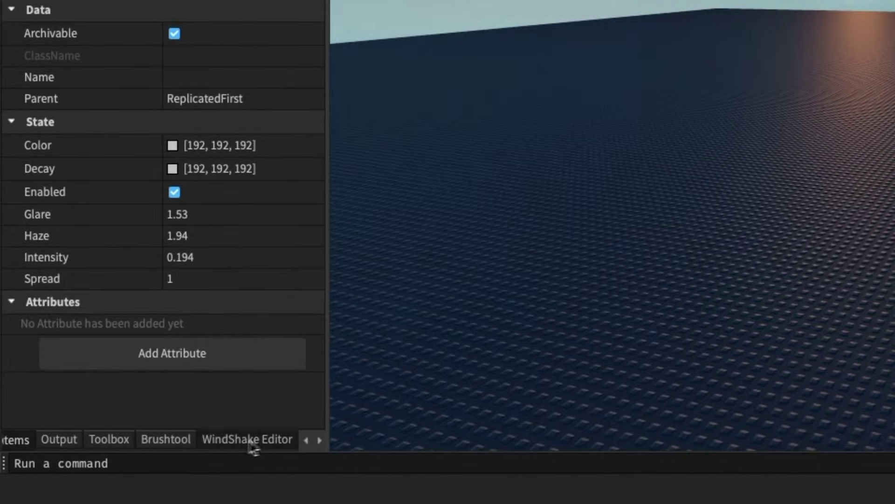
{"action": "left_click", "coordinate": [267, 440]}
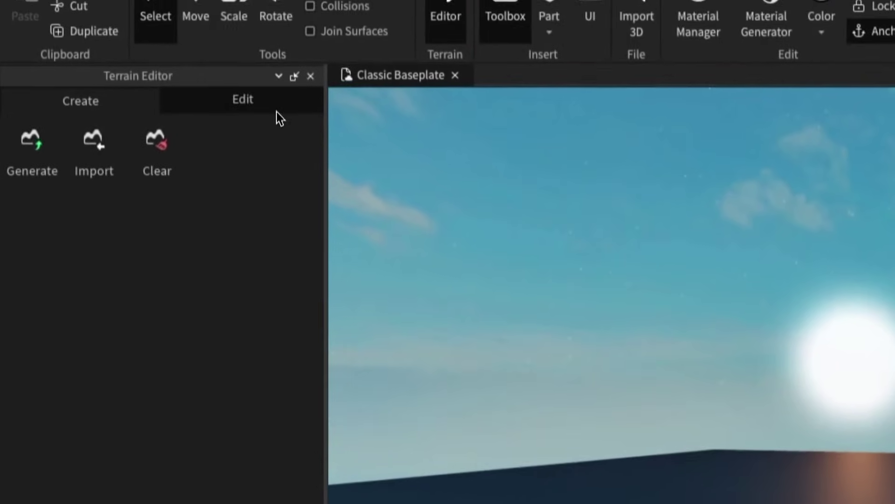
{"action": "left_click", "coordinate": [275, 117]}
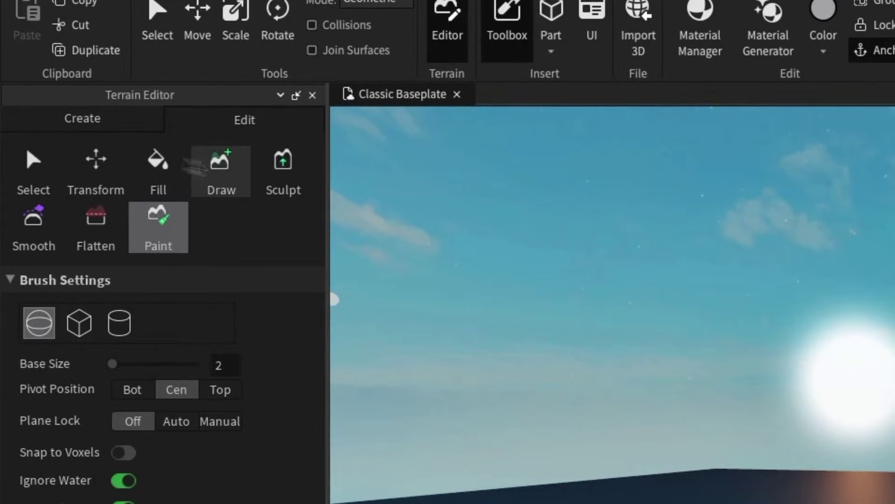
{"action": "left_click", "coordinate": [226, 180]}
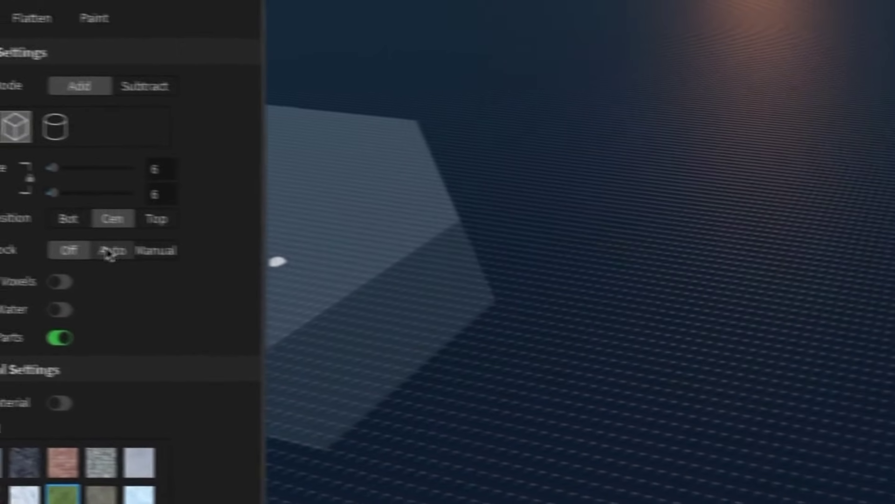
{"action": "left_click", "coordinate": [110, 250]}
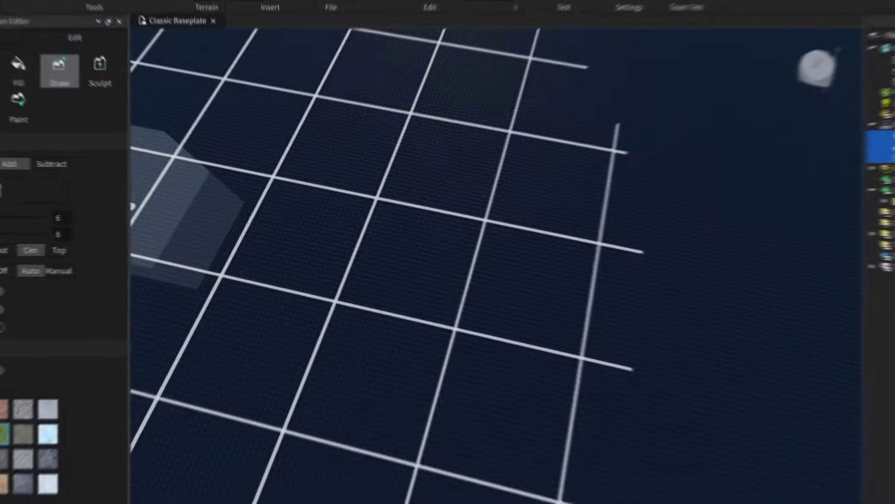
{"action": "left_click_drag", "start_coordinate": [51, 231], "coordinate": [61, 221]}
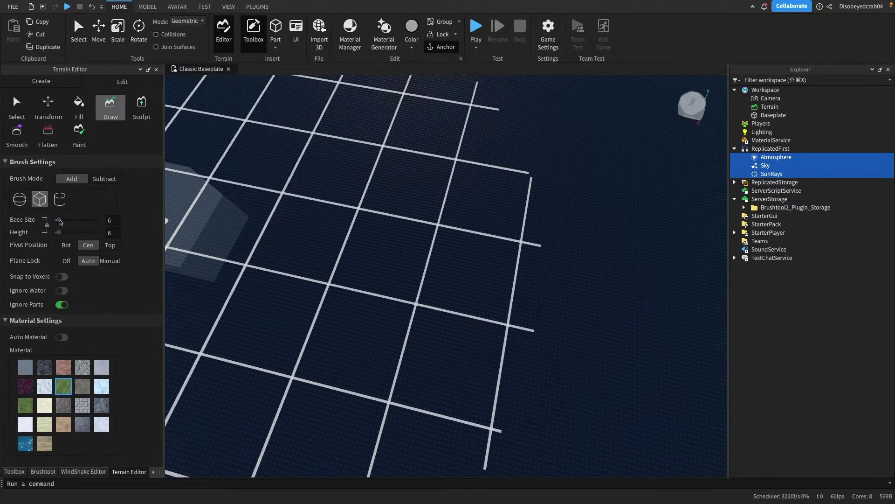
- Draw a broad patch of grass terrain over the baseplate as the base of the landscape
{"action": "mouse_move", "coordinate": [517, 202]}
{"action": "left_mouse_down"}
{"action": "mouse_move", "coordinate": [486, 176]}
{"action": "mouse_move", "coordinate": [533, 206]}
{"action": "left_mouse_up"}
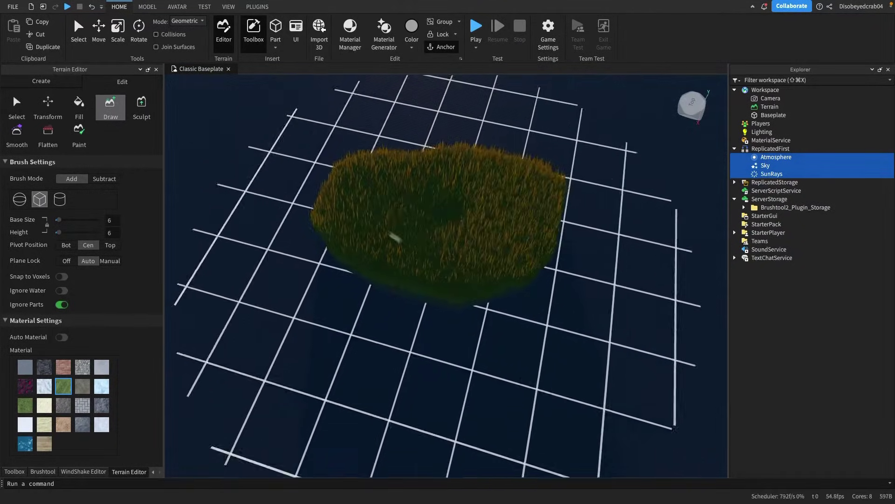
{"action": "mouse_move", "coordinate": [371, 244]}
{"action": "left_mouse_down"}
{"action": "mouse_move", "coordinate": [563, 379]}
{"action": "mouse_move", "coordinate": [588, 304]}
{"action": "mouse_move", "coordinate": [552, 310]}
{"action": "mouse_move", "coordinate": [540, 256]}
{"action": "left_mouse_up"}
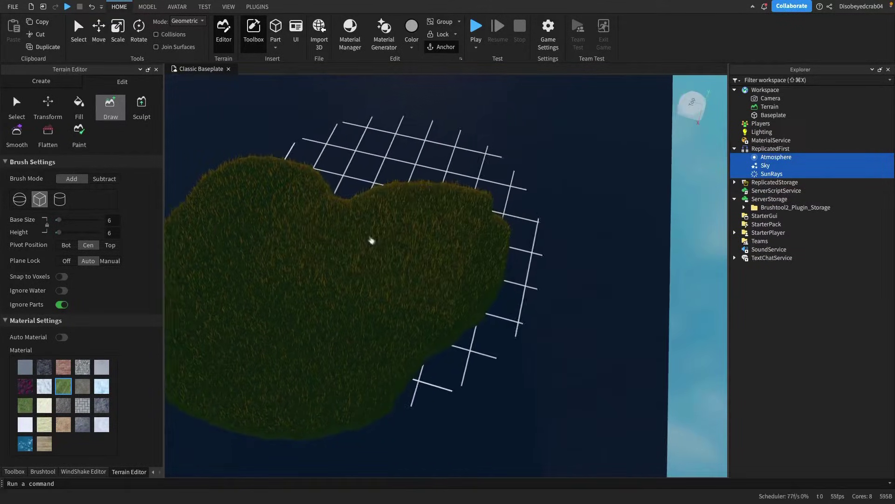
{"action": "mouse_move", "coordinate": [372, 240]}
{"action": "left_mouse_down"}
{"action": "mouse_move", "coordinate": [308, 175]}
{"action": "mouse_move", "coordinate": [403, 164]}
{"action": "mouse_move", "coordinate": [256, 184]}
{"action": "mouse_move", "coordinate": [297, 126]}
{"action": "mouse_move", "coordinate": [217, 293]}
{"action": "mouse_move", "coordinate": [355, 342]}
{"action": "left_mouse_up"}
{"action": "key", "text": "a"}
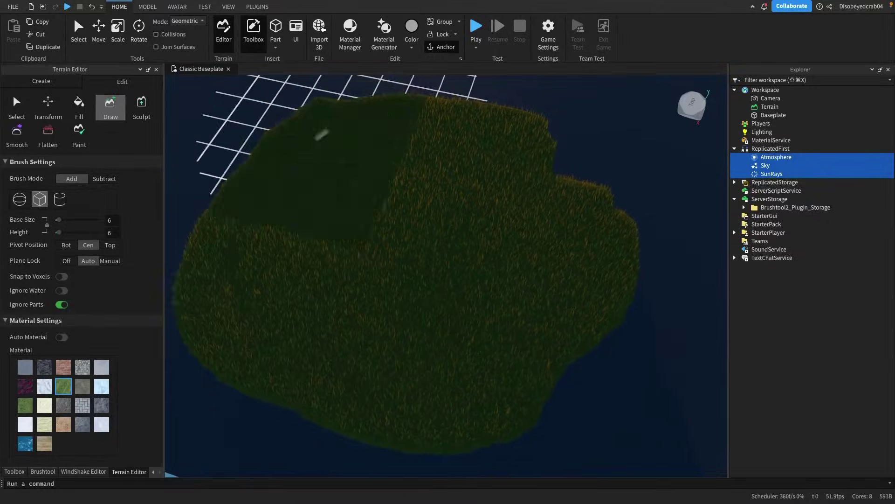
- Widen the grass patch and draw raised curved grass ridges around its outer edge
{"action": "mouse_move", "coordinate": [322, 135]}
{"action": "left_mouse_down"}
{"action": "mouse_move", "coordinate": [290, 166]}
{"action": "mouse_move", "coordinate": [378, 374]}
{"action": "mouse_move", "coordinate": [592, 197]}
{"action": "left_mouse_up"}
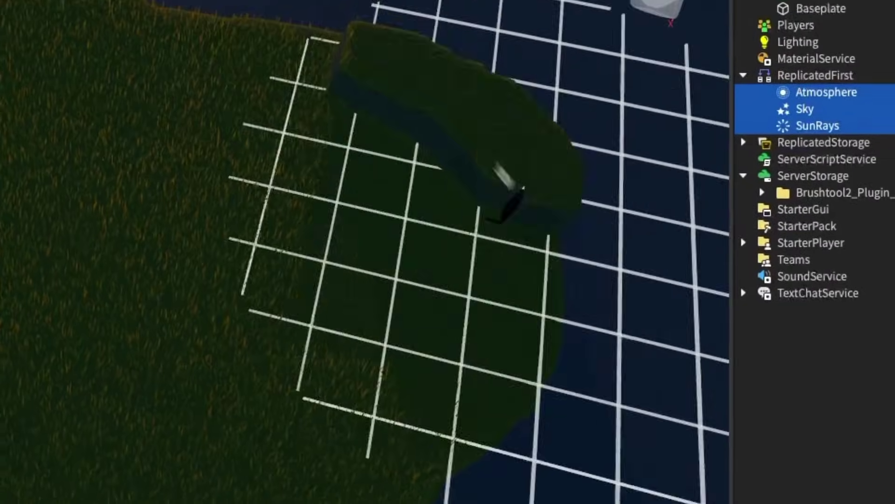
{"action": "mouse_move", "coordinate": [504, 175]}
{"action": "left_mouse_down"}
{"action": "mouse_move", "coordinate": [350, 450]}
{"action": "mouse_move", "coordinate": [186, 107]}
{"action": "mouse_move", "coordinate": [404, 295]}
{"action": "mouse_move", "coordinate": [514, 318]}
{"action": "left_mouse_up"}
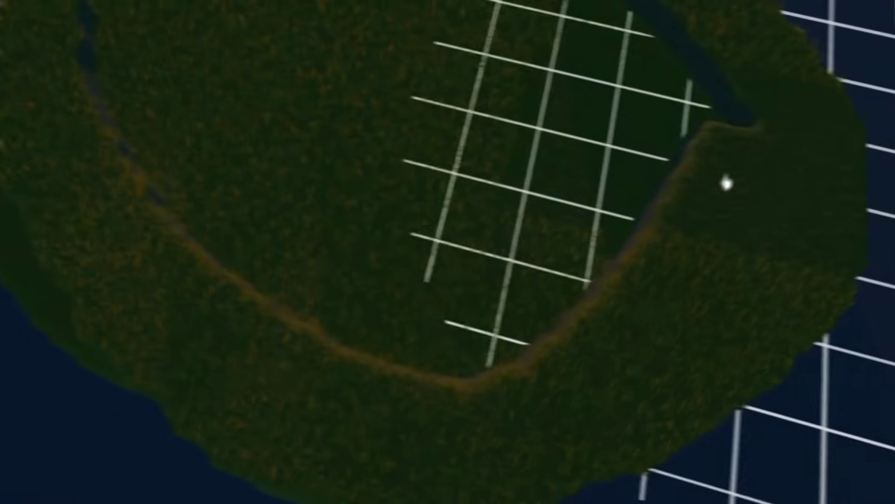
{"action": "left_click_drag", "start_coordinate": [726, 183], "coordinate": [676, 78]}
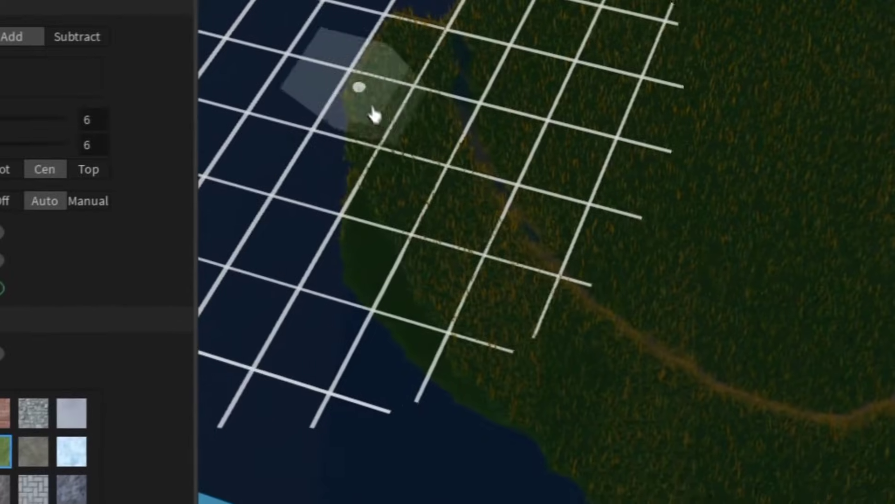
{"action": "mouse_move", "coordinate": [371, 109]}
{"action": "left_mouse_down"}
{"action": "mouse_move", "coordinate": [372, 303]}
{"action": "mouse_move", "coordinate": [748, 456]}
{"action": "mouse_move", "coordinate": [690, 142]}
{"action": "mouse_move", "coordinate": [343, 62]}
{"action": "mouse_move", "coordinate": [320, 88]}
{"action": "left_mouse_up"}
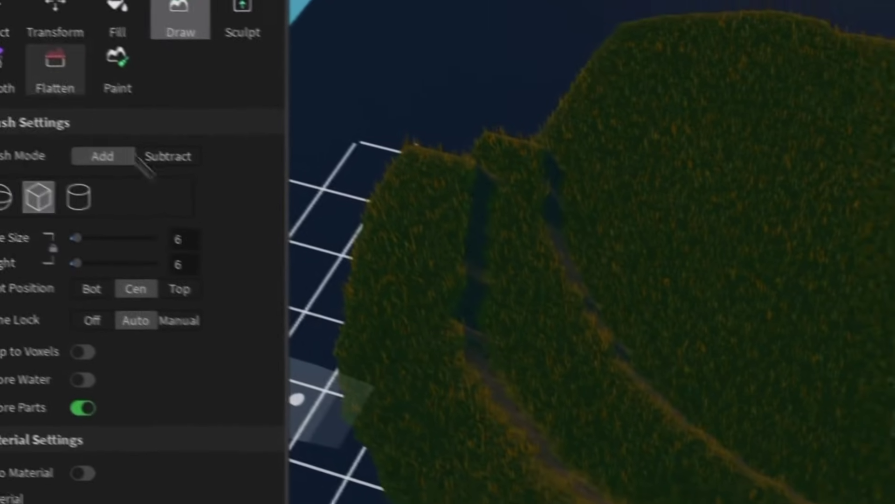
- Smooth the gaps and steps between the grass ridges with a size 12 Smooth brush at about 0.7 strength
{"action": "left_click", "coordinate": [30, 84]}
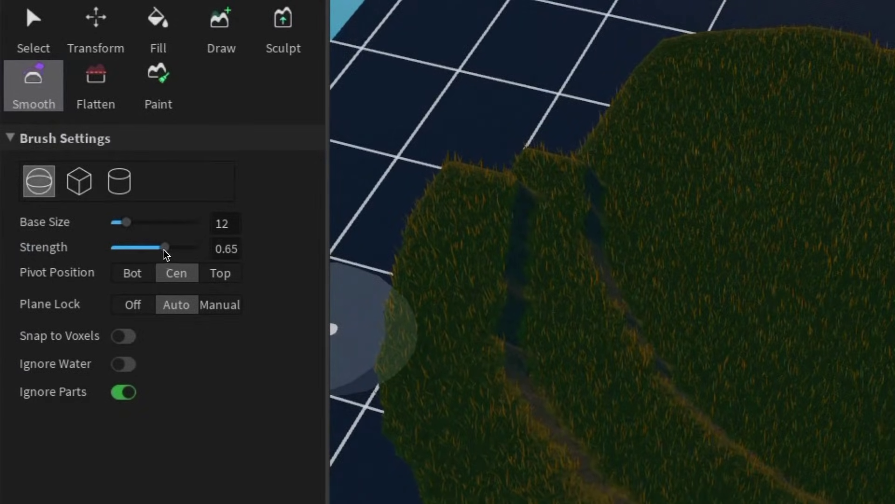
{"action": "left_click_drag", "start_coordinate": [165, 248], "coordinate": [169, 248]}
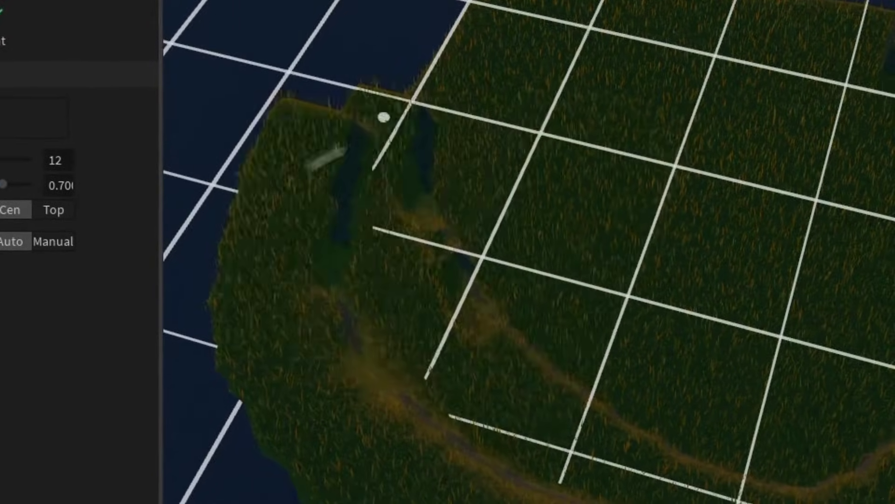
{"action": "mouse_move", "coordinate": [384, 117]}
{"action": "left_mouse_down"}
{"action": "mouse_move", "coordinate": [636, 485]}
{"action": "mouse_move", "coordinate": [827, 244]}
{"action": "mouse_move", "coordinate": [485, 326]}
{"action": "mouse_move", "coordinate": [859, 206]}
{"action": "left_mouse_up"}
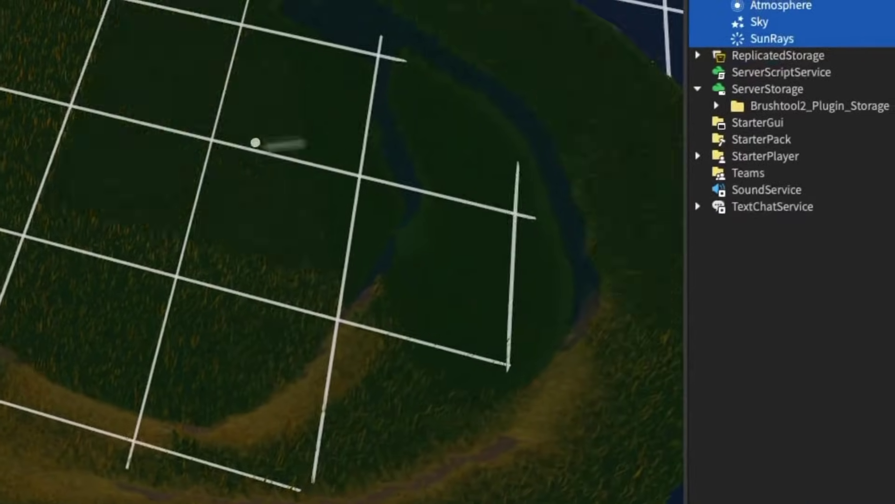
{"action": "mouse_move", "coordinate": [256, 143]}
{"action": "left_mouse_down"}
{"action": "mouse_move", "coordinate": [289, 15]}
{"action": "mouse_move", "coordinate": [342, 1]}
{"action": "left_mouse_up"}
{"action": "right_click_drag", "start_coordinate": [342, 1], "coordinate": [432, 174]}
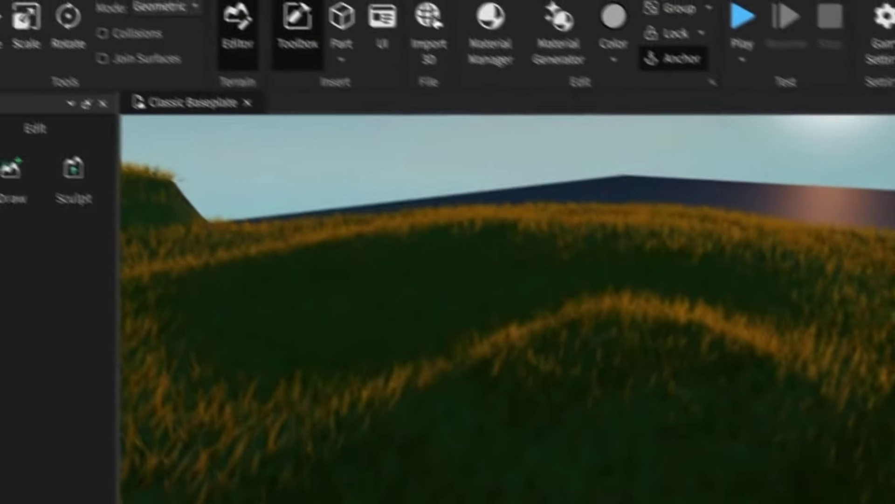
- Turn on the Wind Direction control and adjust the global wind's speed and yaw so the grass sways
{"action": "left_click", "coordinate": [292, 18]}
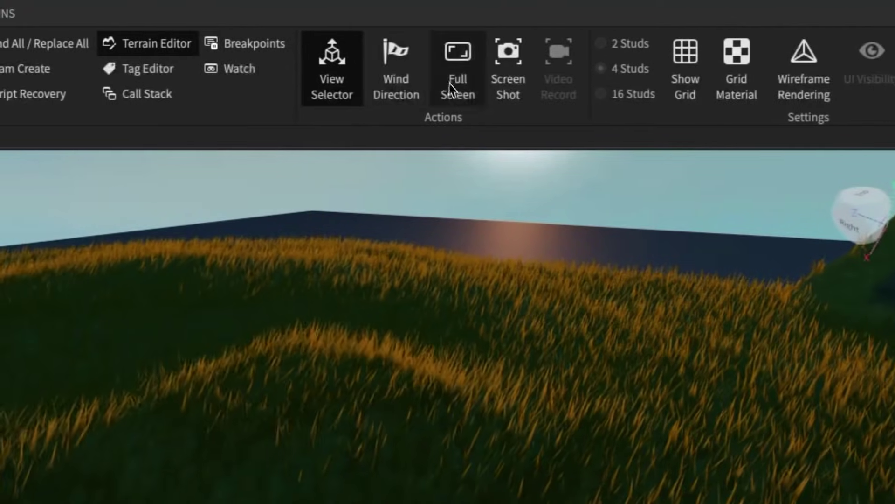
{"action": "left_click", "coordinate": [410, 78]}
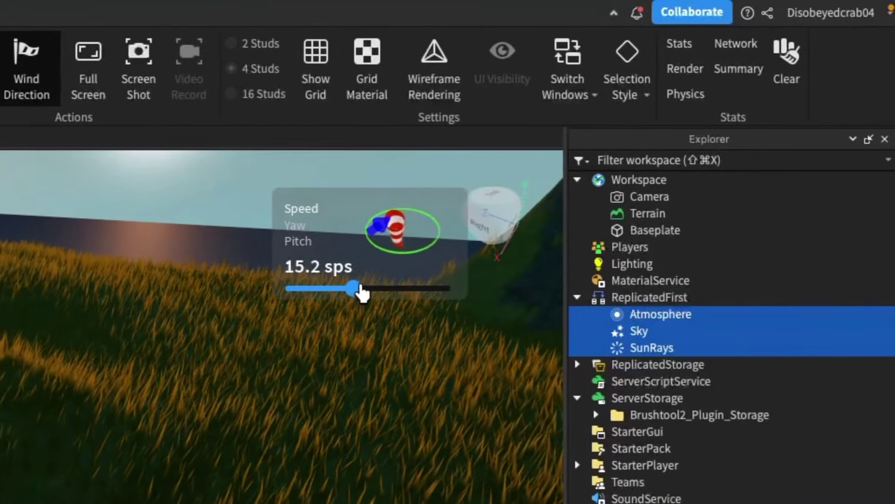
{"action": "left_click_drag", "start_coordinate": [360, 289], "coordinate": [335, 288]}
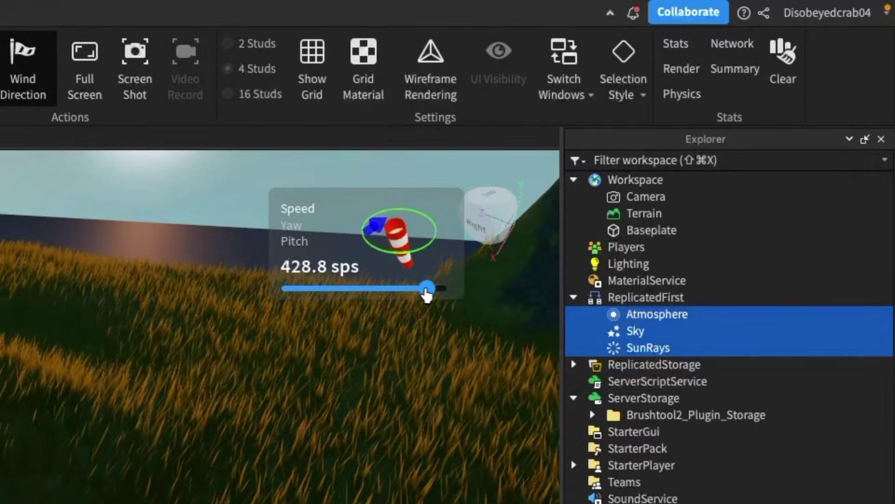
{"action": "left_click_drag", "start_coordinate": [424, 289], "coordinate": [380, 290]}
{"action": "left_click", "coordinate": [289, 226]}
{"action": "left_click_drag", "start_coordinate": [303, 288], "coordinate": [330, 289]}
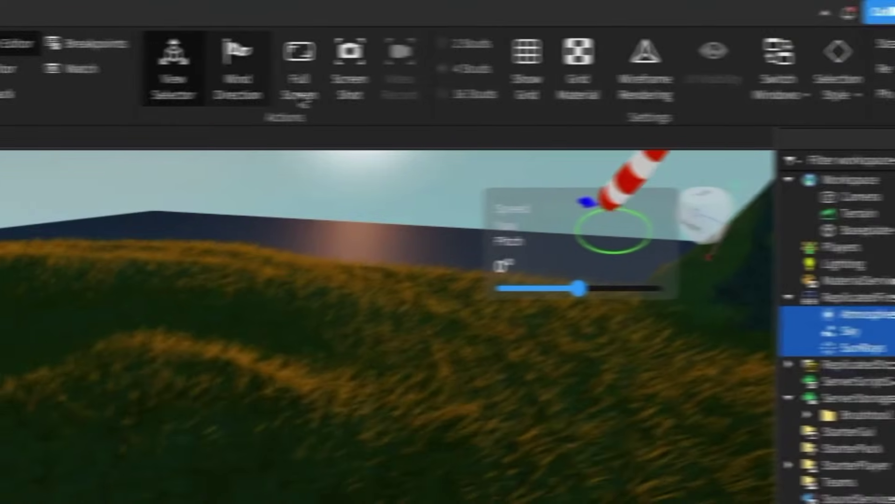
- Turn off the Wind Direction control
{"action": "left_click", "coordinate": [25, 75]}
{"action": "right_click_drag", "start_coordinate": [176, 368], "coordinate": [175, 368]}
{"action": "right_click_drag", "start_coordinate": [535, 185], "coordinate": [536, 186]}
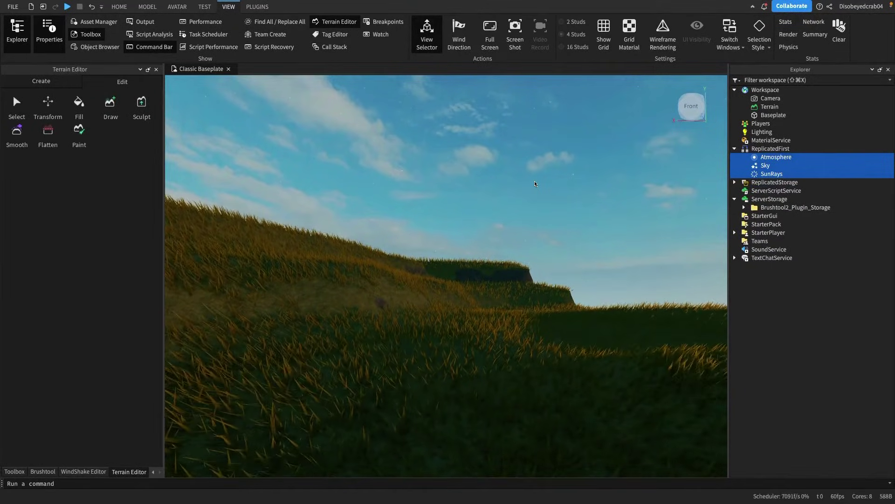
- Paint the bare side faces of the grass ridges with stone material, using a size 2 Paint brush with plane lock off
{"action": "key", "text": "w"}
{"action": "right_click_drag", "start_coordinate": [572, 233], "coordinate": [571, 233]}
{"action": "key", "text": "d"}
{"action": "key", "text": "a"}
{"action": "right_click_drag", "start_coordinate": [509, 325], "coordinate": [509, 325]}
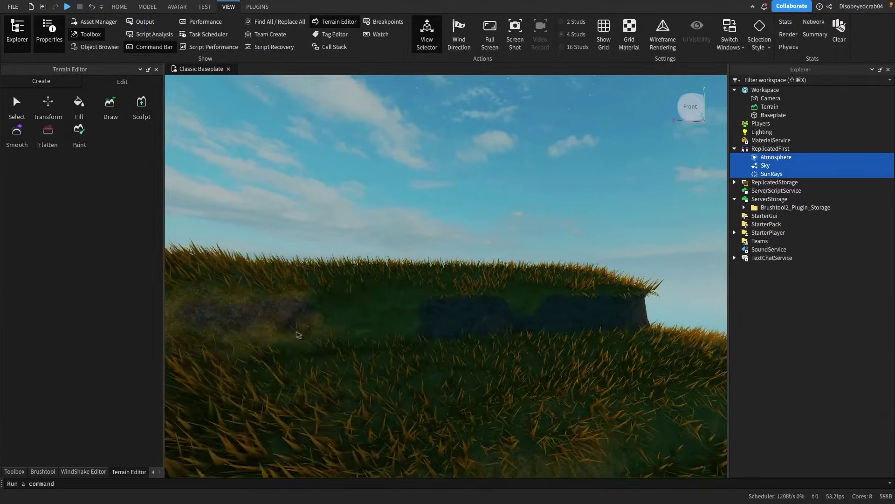
{"action": "left_click", "coordinate": [78, 133]}
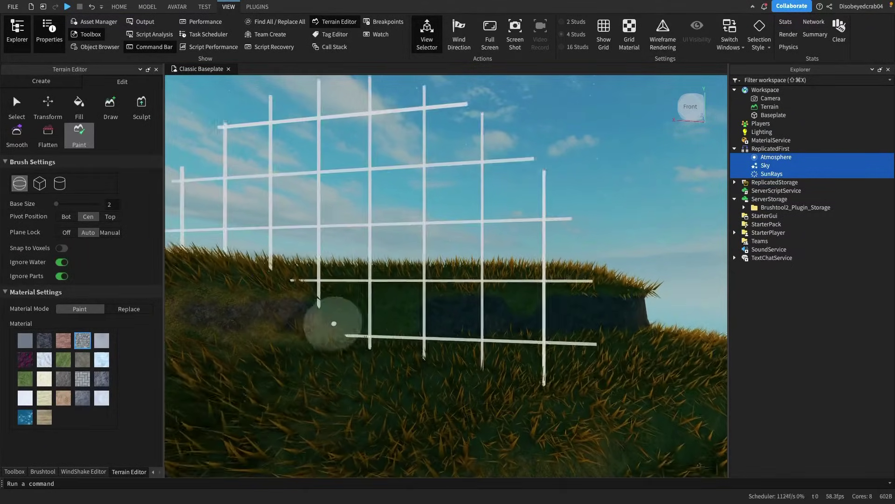
{"action": "left_click", "coordinate": [66, 232]}
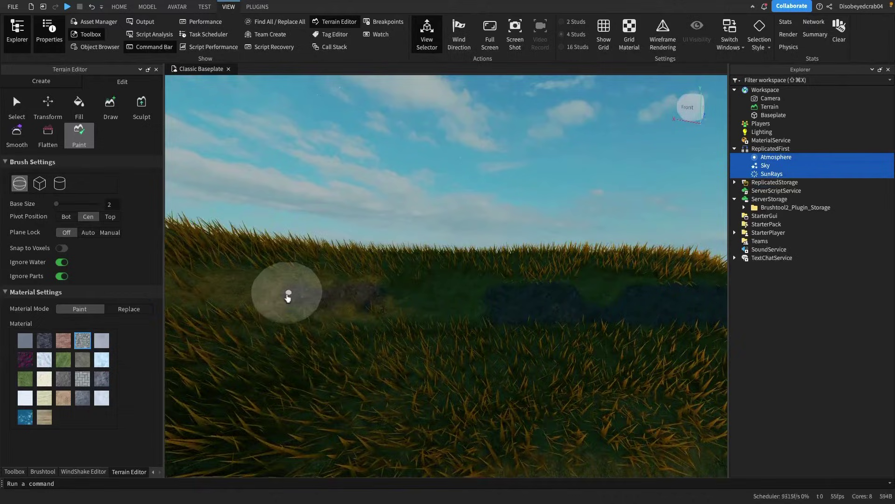
{"action": "right_click_drag", "start_coordinate": [646, 309], "coordinate": [592, 314]}
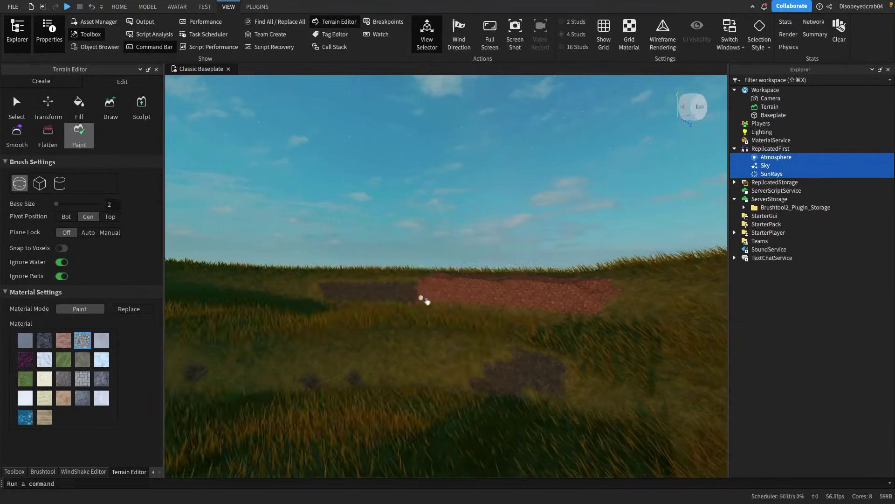
{"action": "right_click_drag", "start_coordinate": [547, 382], "coordinate": [98, 149]}
{"action": "left_click", "coordinate": [79, 135]}
{"action": "right_click_drag", "start_coordinate": [380, 276], "coordinate": [434, 318]}
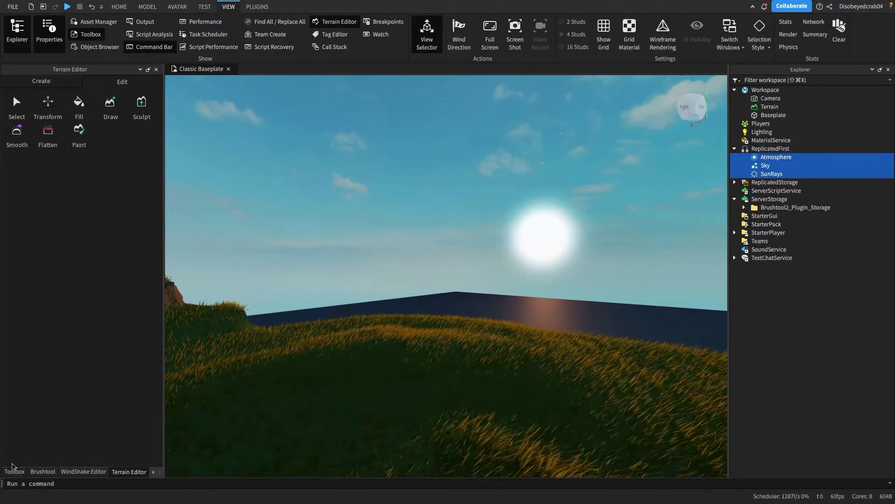
- Insert the My Old Test Trees [Open Sourced] model from the saved Toolbox inventory and accept its included scripts
{"action": "left_click", "coordinate": [19, 472]}
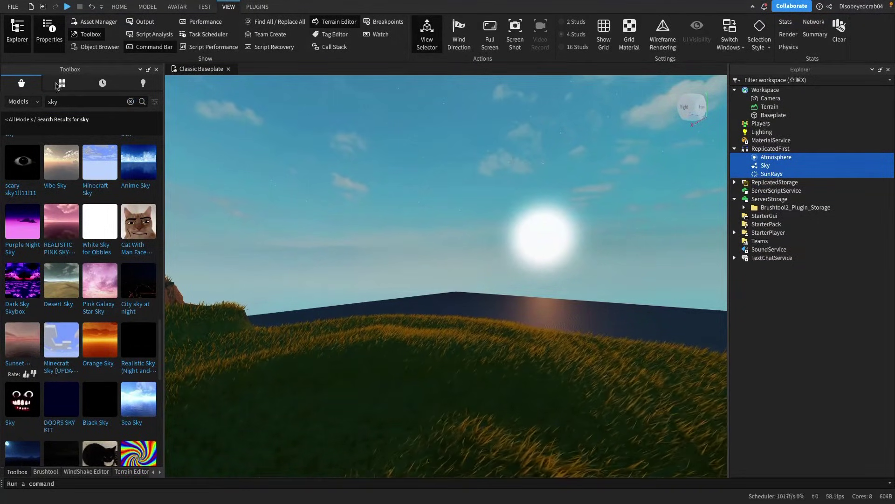
{"action": "left_click", "coordinate": [62, 84]}
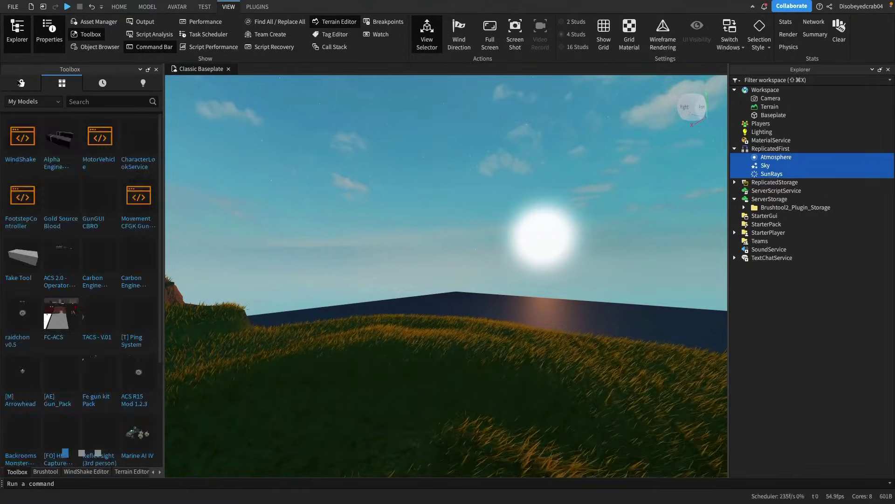
{"action": "left_click", "coordinate": [21, 83]}
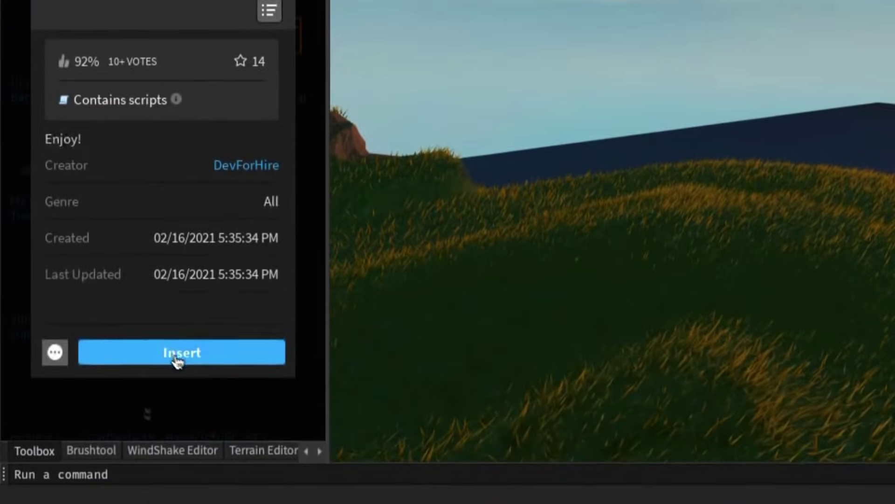
{"action": "left_click", "coordinate": [176, 359]}
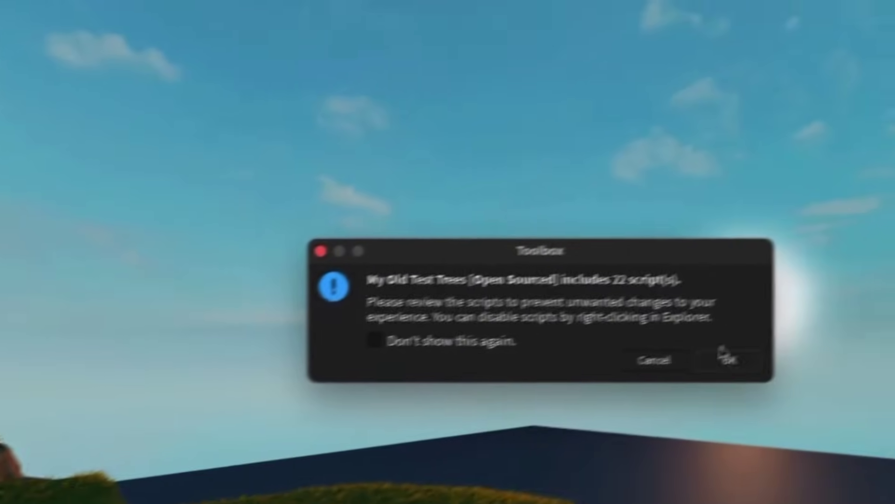
{"action": "left_click", "coordinate": [726, 358]}
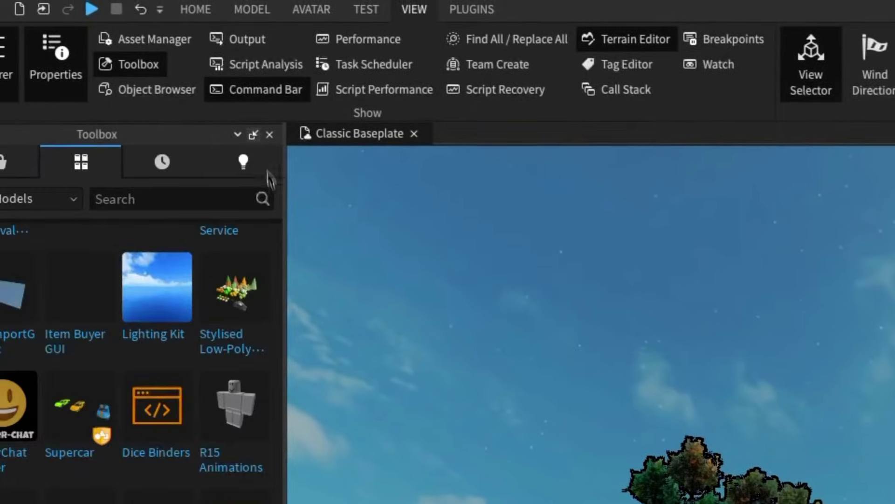
- Close the Toolbox and ungroup the inserted model into separate trees
{"action": "left_click", "coordinate": [274, 136]}
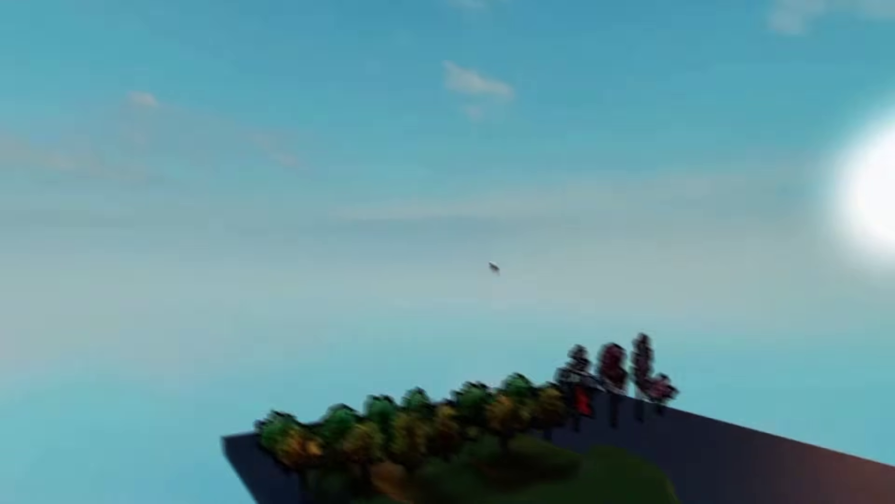
{"action": "scroll", "coordinate": [415, 214], "scroll_direction": "up", "scroll_amount": 5}
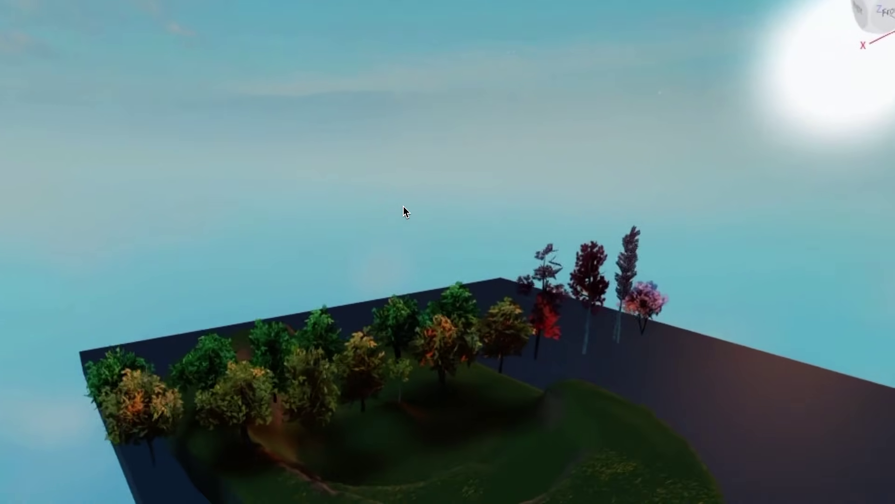
{"action": "right_click_drag", "start_coordinate": [403, 206], "coordinate": [403, 208]}
{"action": "scroll", "coordinate": [403, 208], "scroll_direction": "up", "scroll_amount": 5}
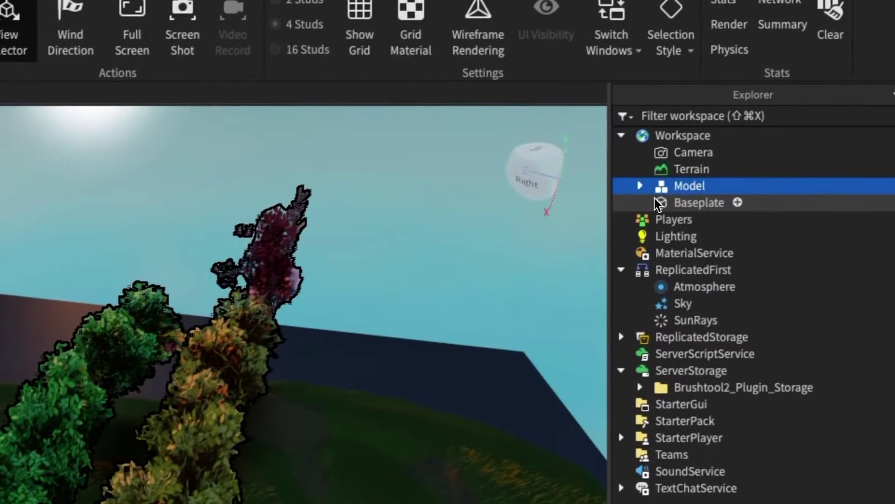
{"action": "key", "text": "super+u"}
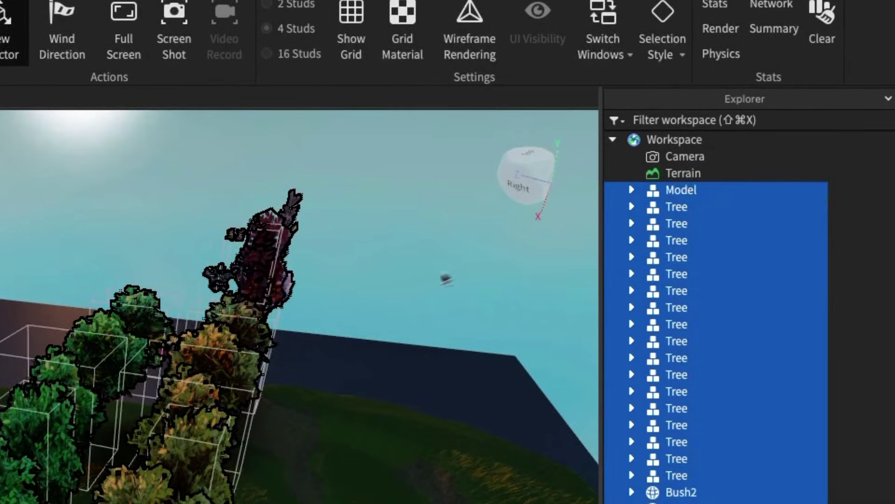
{"action": "left_click", "coordinate": [446, 279]}
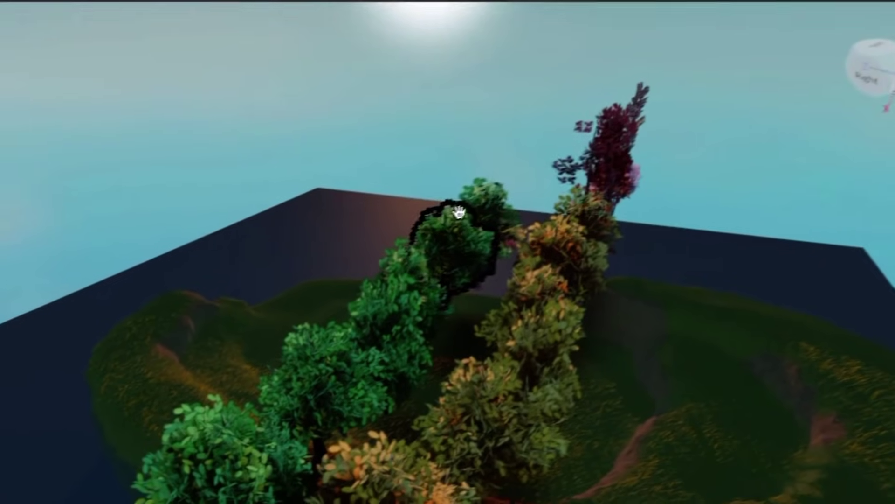
- Delete the unwanted trees so that only two leafy autumn trees remain on the terrain
{"action": "left_click", "coordinate": [478, 204]}
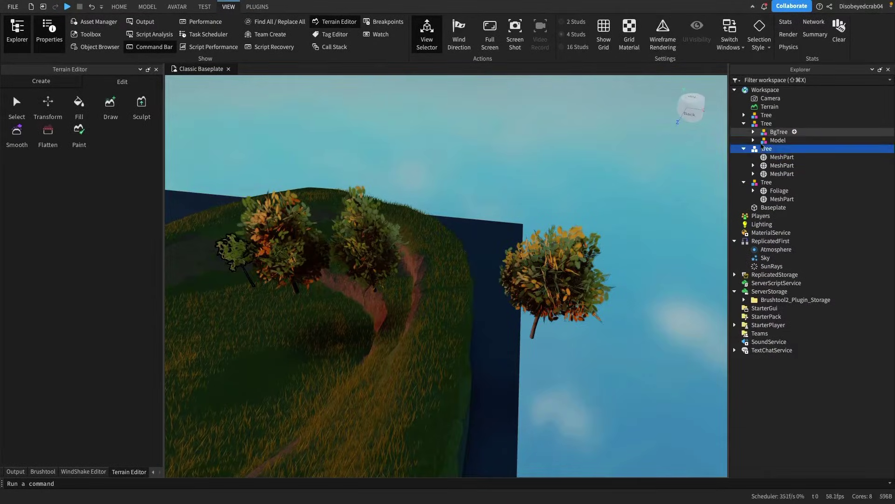
{"action": "key", "text": "Delete"}
{"action": "left_click", "coordinate": [765, 123]}
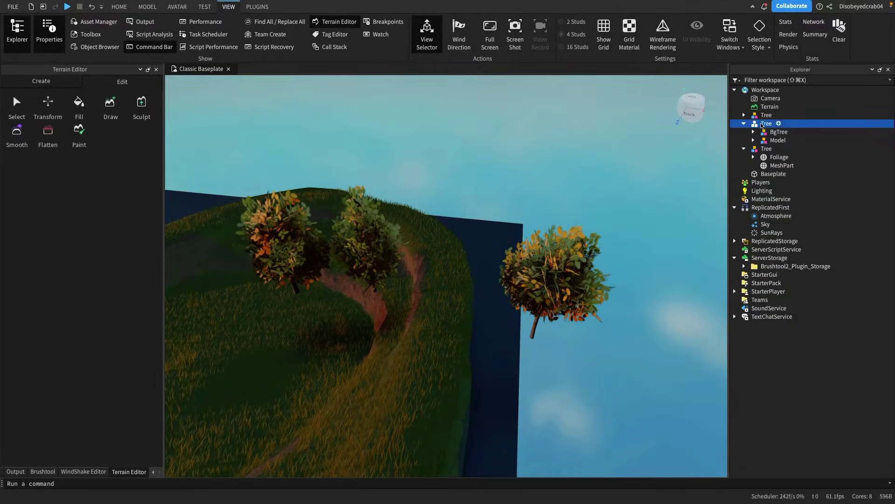
{"action": "key", "text": "Delete"}
{"action": "middle_click_drag", "start_coordinate": [359, 200], "coordinate": [465, 219]}
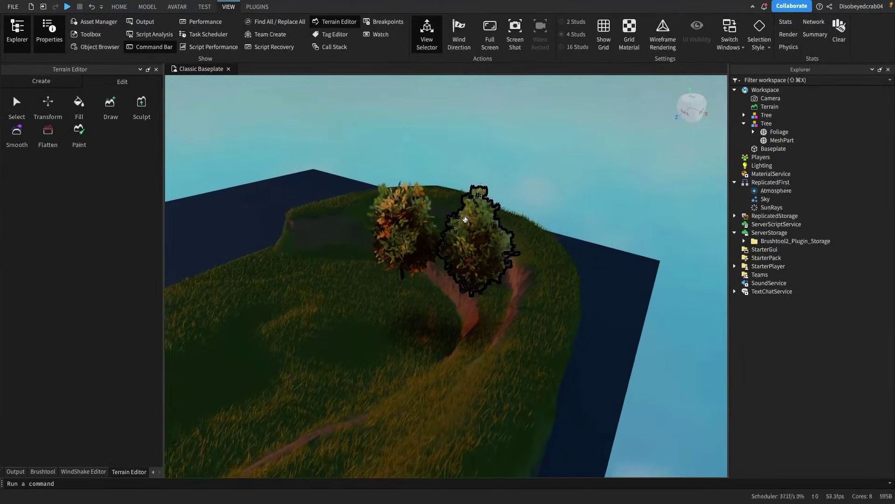
{"action": "key", "text": "w"}
{"action": "right_click_drag", "start_coordinate": [558, 322], "coordinate": [558, 322]}
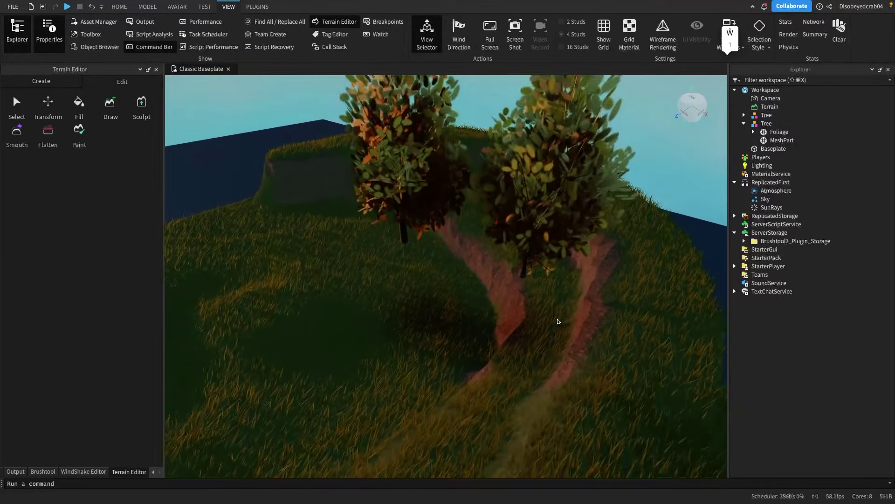
{"action": "key", "text": "s"}
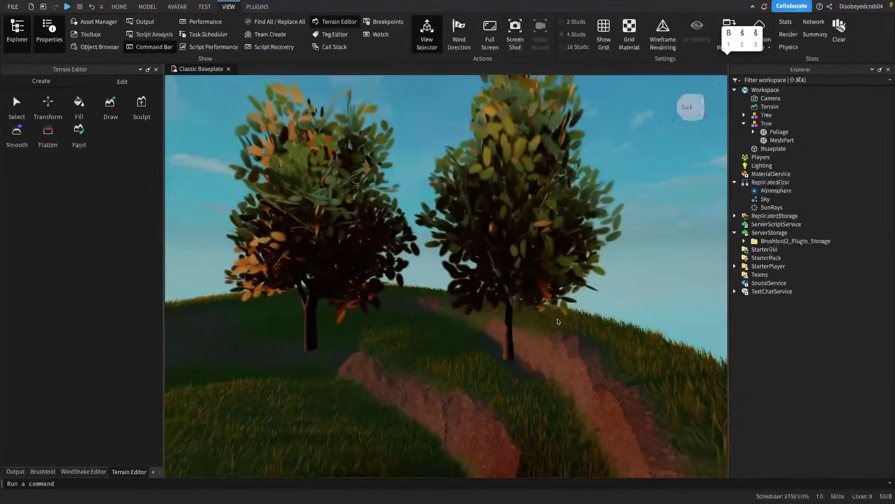
{"action": "key", "text": "s"}
{"action": "right_click_drag", "start_coordinate": [558, 321], "coordinate": [536, 326]}
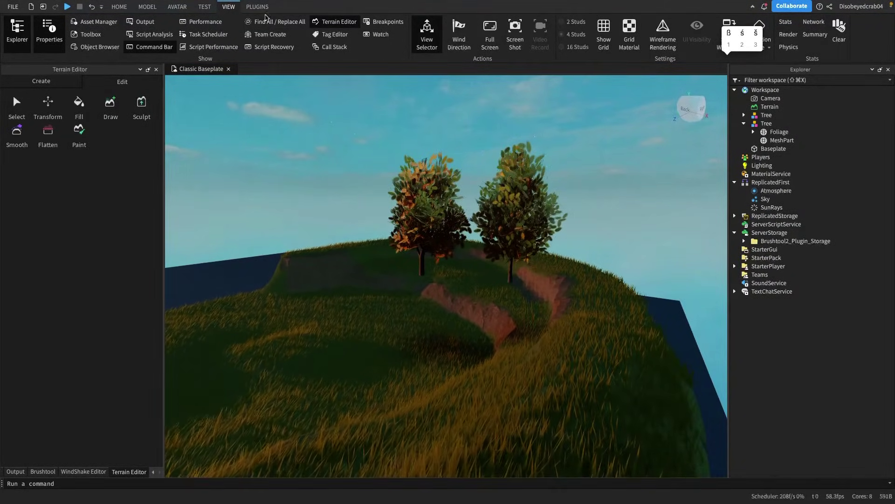
- Open the Brushtool plugin and delete its old Tree brushes
{"action": "left_click", "coordinate": [257, 7]}
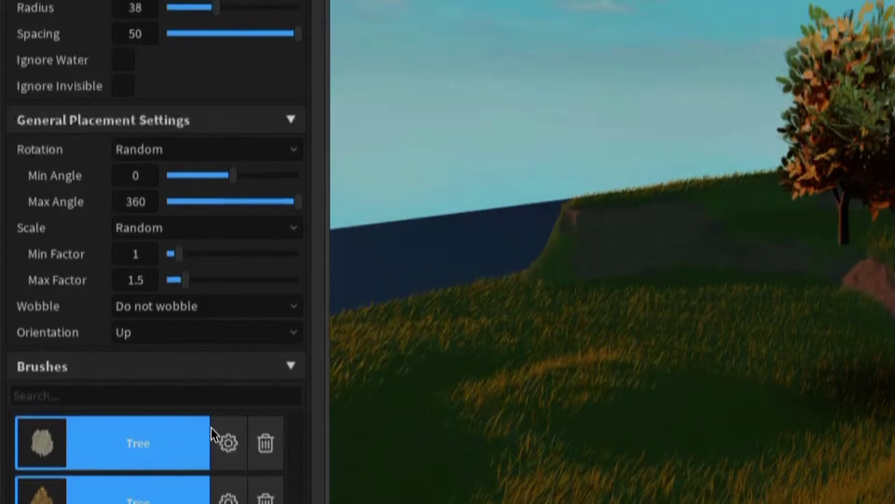
{"action": "left_click", "coordinate": [265, 443]}
{"action": "left_click", "coordinate": [99, 456]}
{"action": "left_click", "coordinate": [265, 443]}
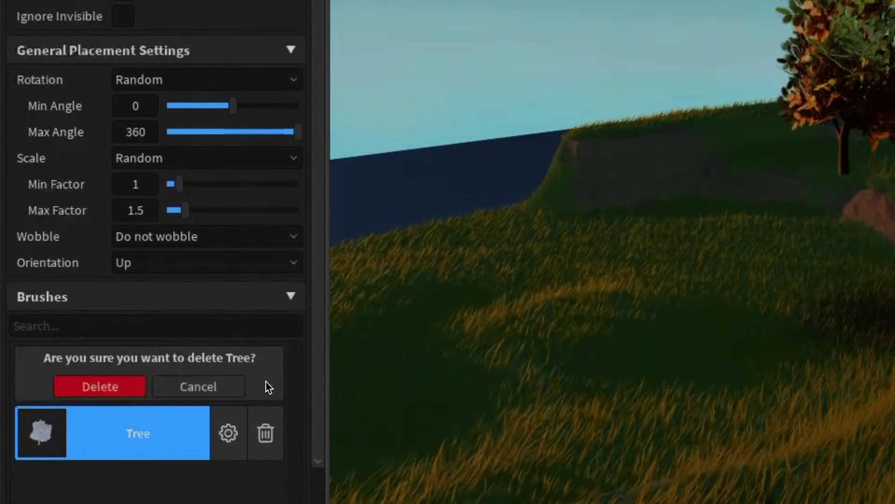
{"action": "left_click", "coordinate": [100, 386]}
{"action": "left_click", "coordinate": [266, 391]}
{"action": "left_click", "coordinate": [100, 386]}
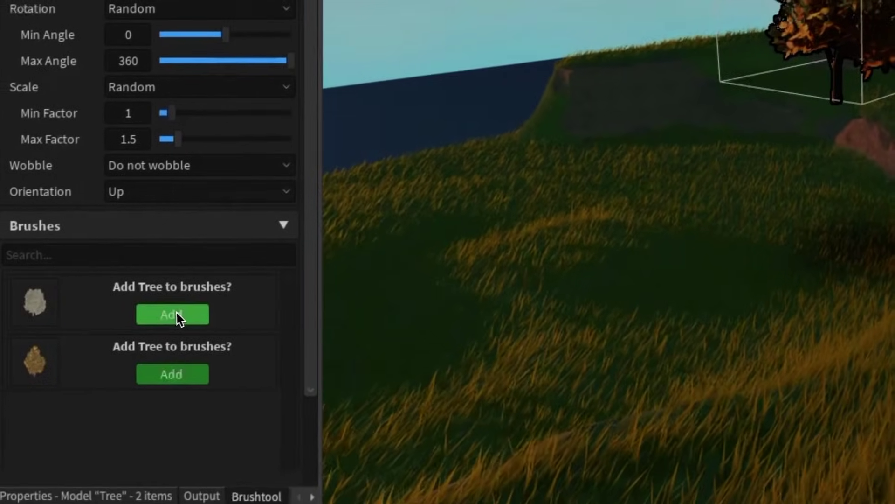
- Add the two autumn trees as Brushtool brushes and keep the placement rotation set to Random
{"action": "left_click", "coordinate": [177, 317]}
{"action": "left_click", "coordinate": [180, 375]}
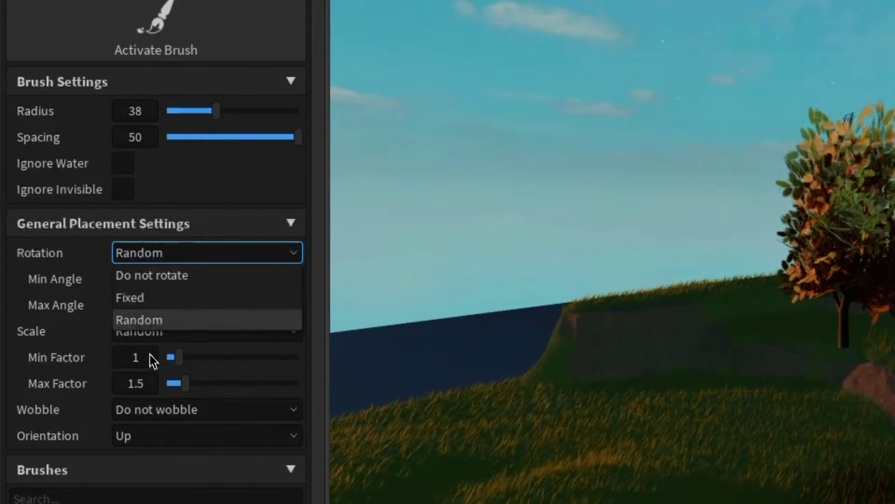
{"action": "left_click", "coordinate": [162, 327]}
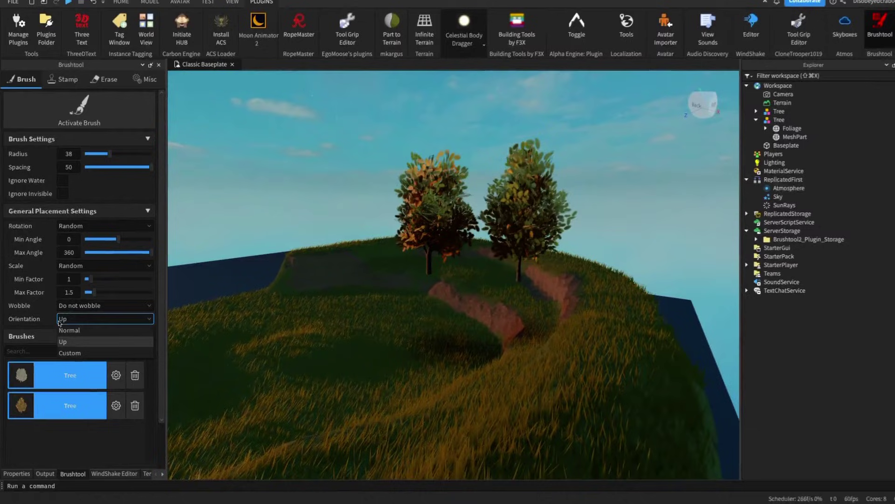
- Paint trees across the grass terrain with the Brushtool brush at radius 38 and spacing 50
{"action": "left_click", "coordinate": [97, 130]}
{"action": "right_click_drag", "start_coordinate": [298, 210], "coordinate": [419, 266]}
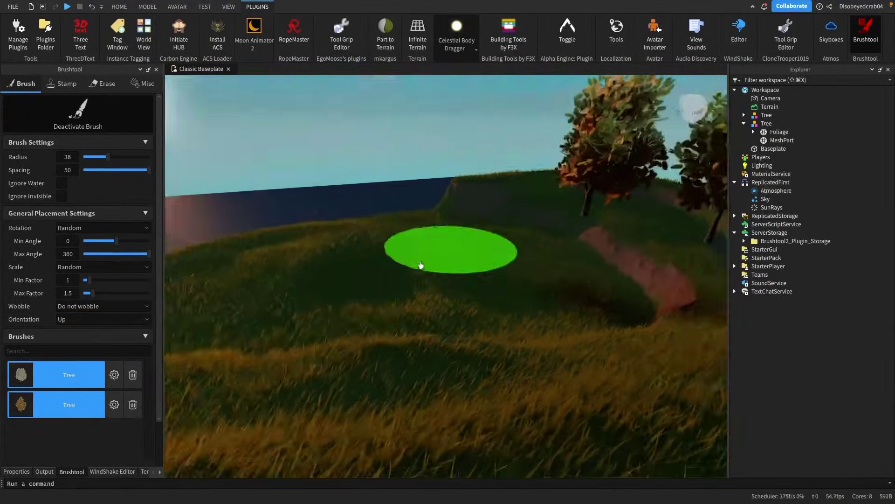
{"action": "mouse_move", "coordinate": [444, 246]}
{"action": "left_mouse_down"}
{"action": "mouse_move", "coordinate": [456, 226]}
{"action": "mouse_move", "coordinate": [336, 315]}
{"action": "mouse_move", "coordinate": [533, 334]}
{"action": "mouse_move", "coordinate": [604, 281]}
{"action": "left_mouse_up"}
{"action": "right_click_drag", "start_coordinate": [604, 281], "coordinate": [604, 281]}
{"action": "key", "text": "s"}
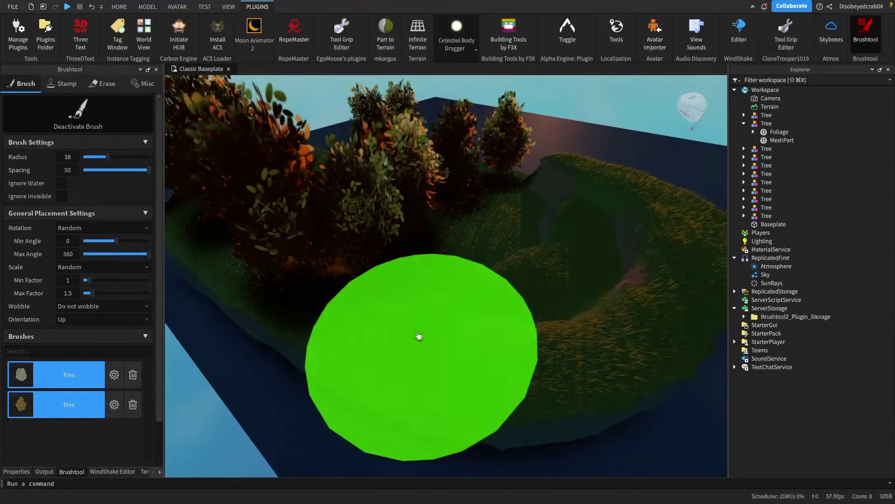
{"action": "mouse_move", "coordinate": [419, 337]}
{"action": "left_mouse_down"}
{"action": "mouse_move", "coordinate": [509, 226]}
{"action": "mouse_move", "coordinate": [568, 202]}
{"action": "left_mouse_up"}
{"action": "key", "text": "w"}
{"action": "left_click", "coordinate": [532, 194]}
{"action": "key", "text": "d"}
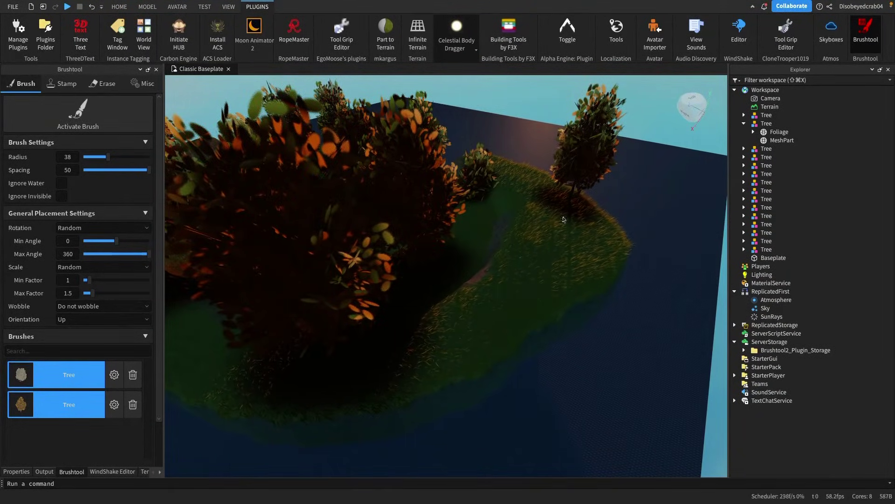
- Delete the trees crowding the middle of the terrain to open up a clearing
{"action": "right_click_drag", "start_coordinate": [564, 218], "coordinate": [558, 229]}
{"action": "key", "text": "w"}
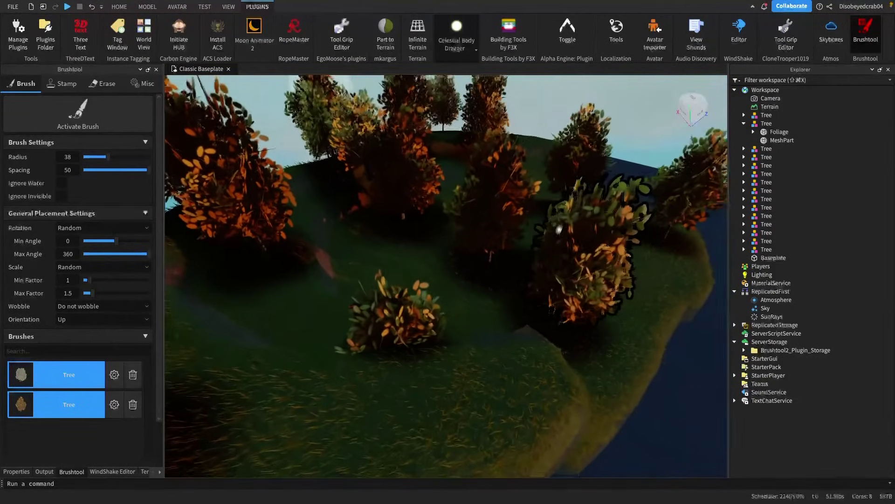
{"action": "left_click", "coordinate": [527, 281]}
{"action": "key", "text": "Delete"}
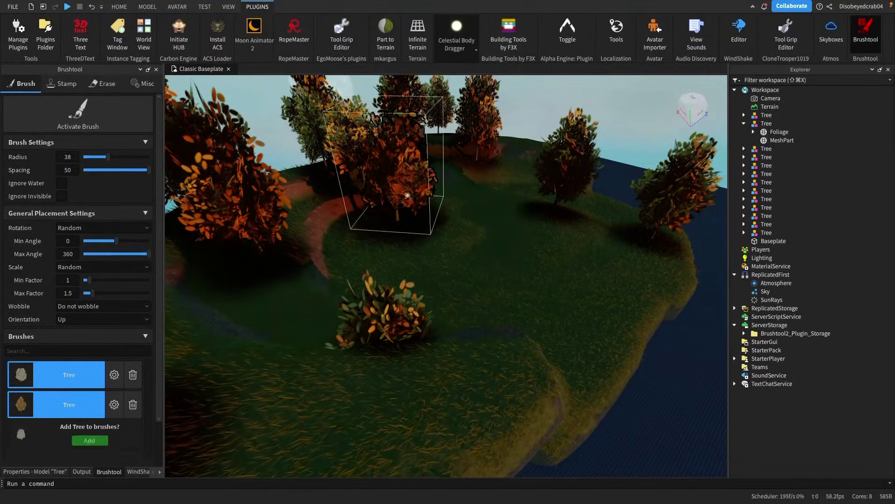
{"action": "key", "text": "Delete"}
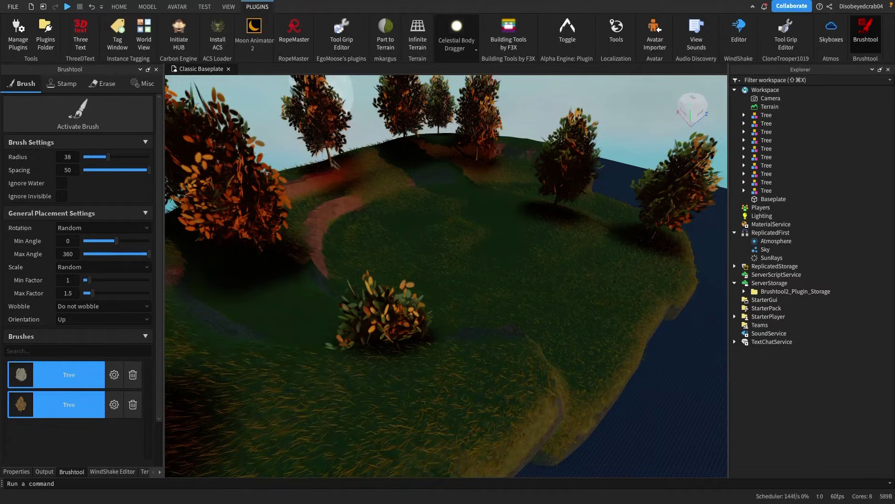
- Select all the Tree models in the Workspace and move them slightly down into the terrain
{"action": "scroll", "coordinate": [575, 242], "scroll_direction": "up", "scroll_amount": 3}
{"action": "right_click_drag", "start_coordinate": [575, 241], "coordinate": [574, 237]}
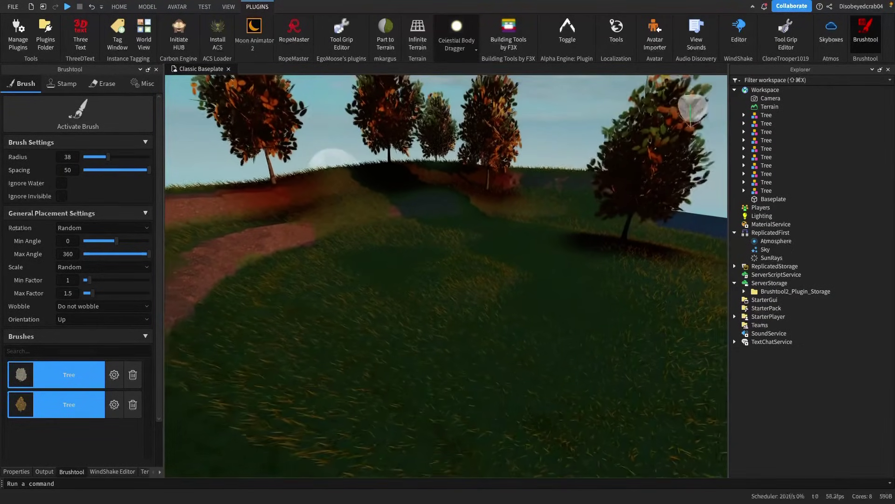
{"action": "left_click", "coordinate": [759, 116]}
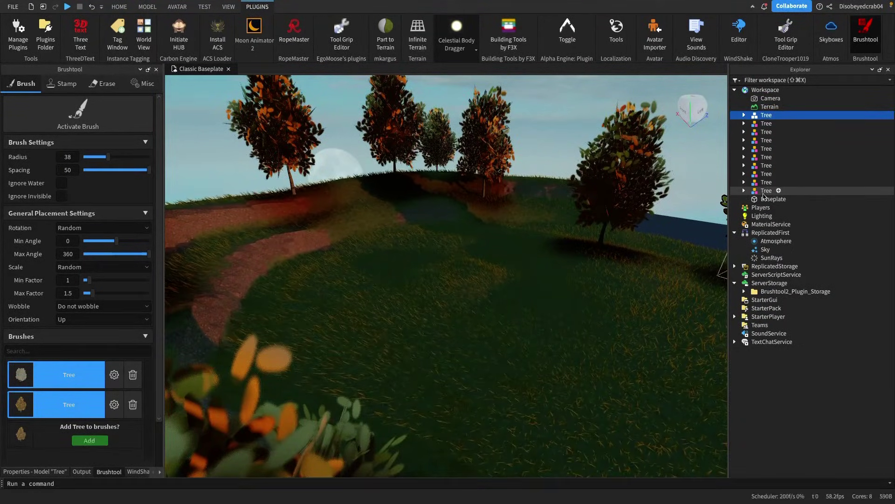
{"action": "left_click", "coordinate": [764, 193], "text": "shift"}
{"action": "left_click", "coordinate": [119, 7]}
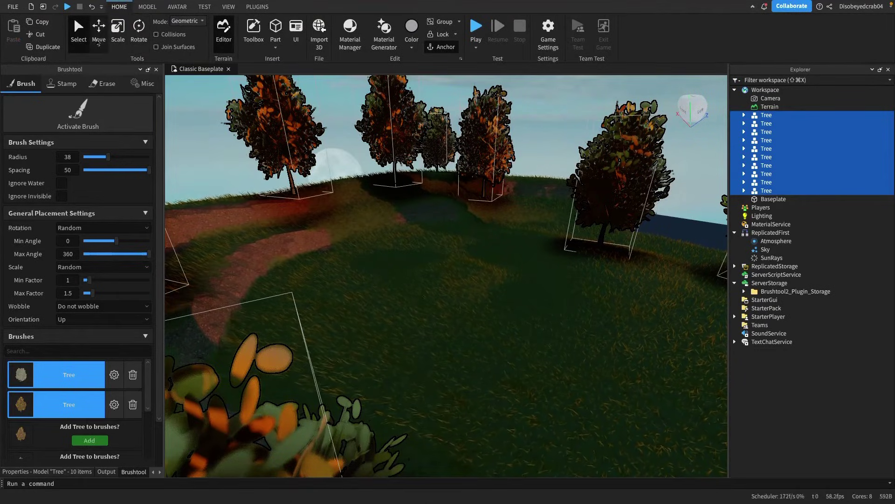
{"action": "left_click", "coordinate": [98, 30]}
{"action": "left_click_drag", "start_coordinate": [437, 241], "coordinate": [437, 250]}
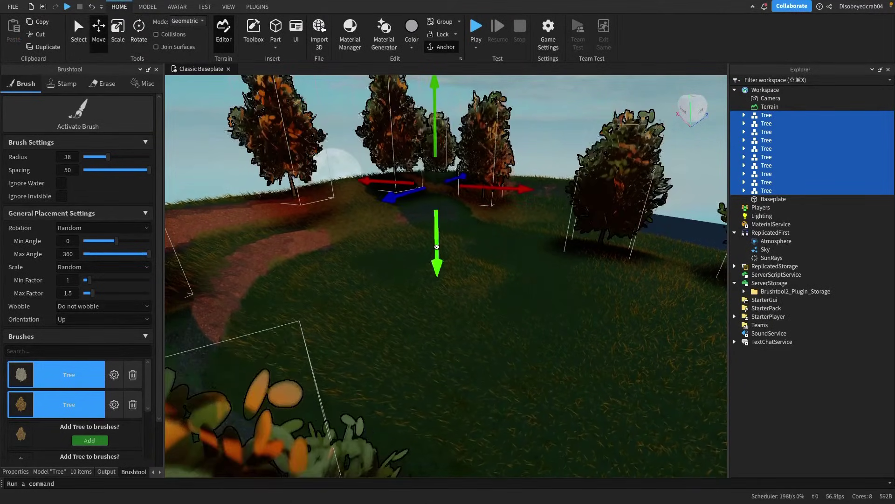
- Move the tree sunk into the hillside out onto the open grass nearby, adjusting its sideways position
{"action": "right_click_drag", "start_coordinate": [557, 328], "coordinate": [589, 331]}
{"action": "left_click", "coordinate": [588, 332]}
{"action": "left_click", "coordinate": [472, 274]}
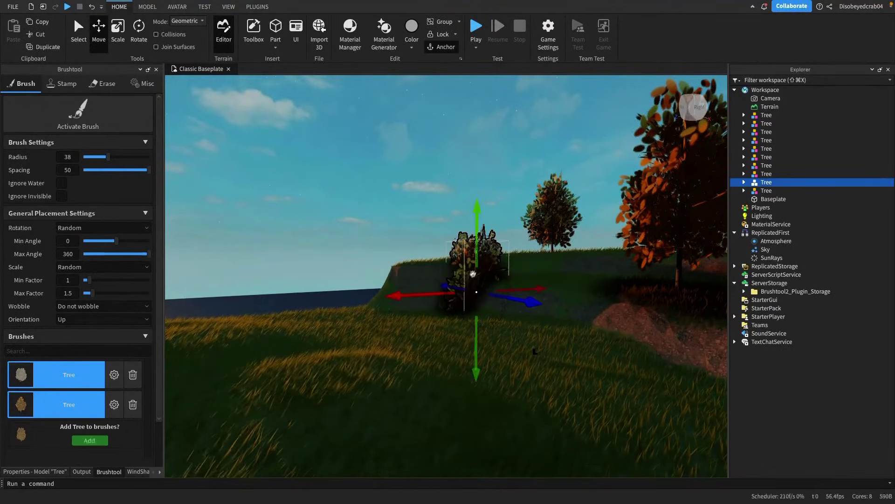
{"action": "left_click_drag", "start_coordinate": [475, 236], "coordinate": [361, 235]}
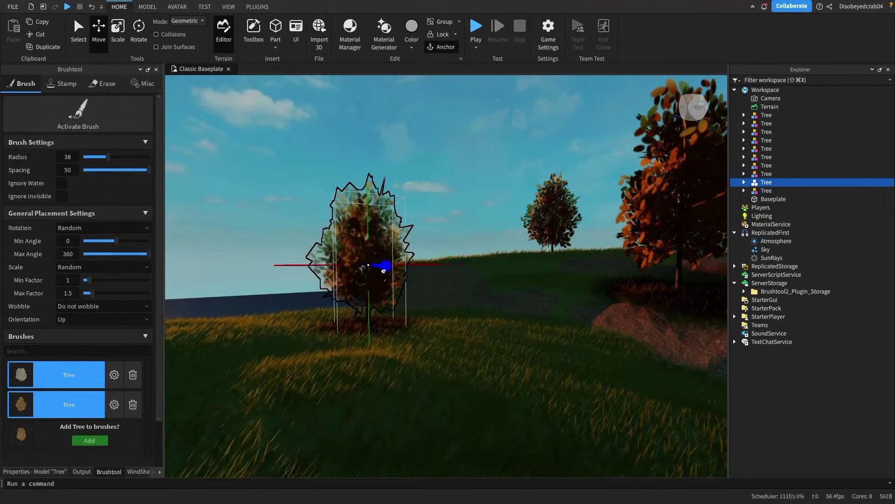
{"action": "left_click_drag", "start_coordinate": [296, 258], "coordinate": [355, 261]}
{"action": "left_click", "coordinate": [523, 400]}
{"action": "right_click_drag", "start_coordinate": [522, 400], "coordinate": [518, 385]}
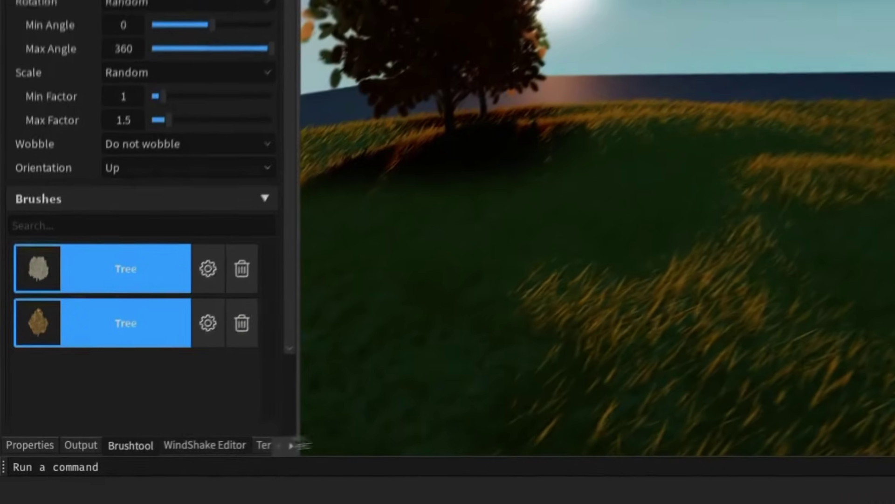
- Open the WindShake Editor, filter the workspace for "foli", and select the Foliage part of every placed tree
{"action": "left_click", "coordinate": [113, 472]}
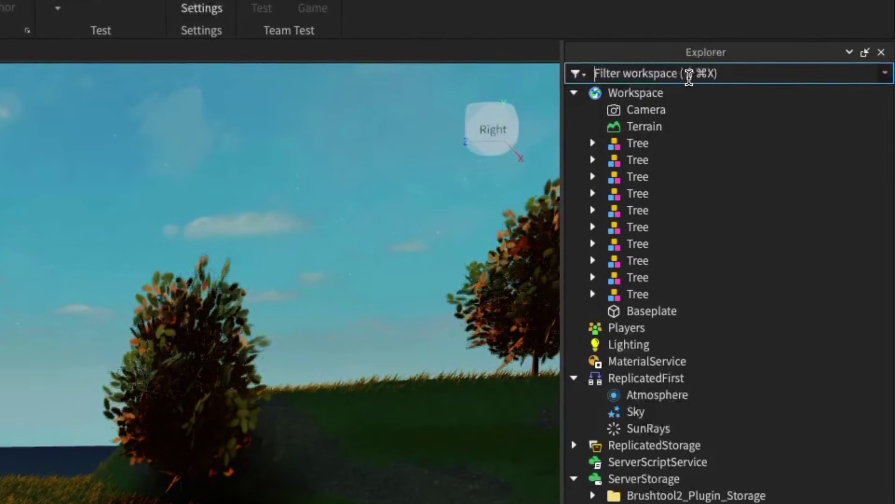
{"action": "left_click", "coordinate": [792, 80]}
{"action": "type", "text": "foli"}
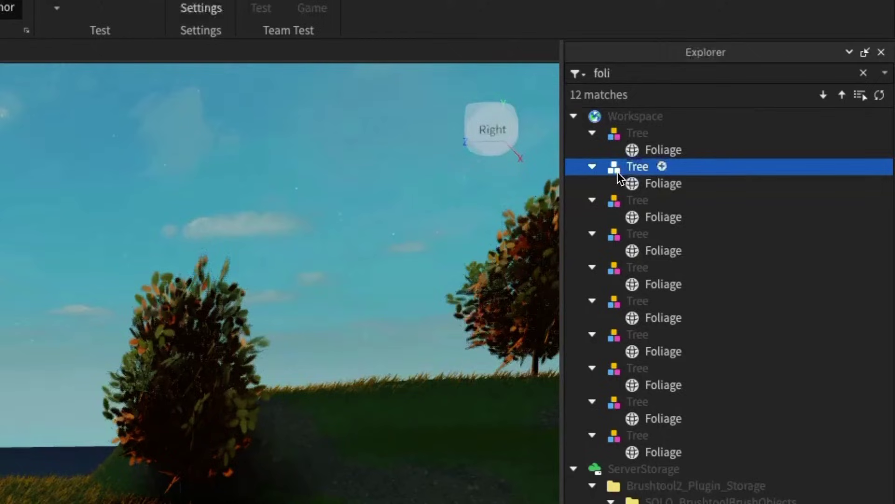
{"action": "left_click", "coordinate": [650, 217], "text": "ctrl"}
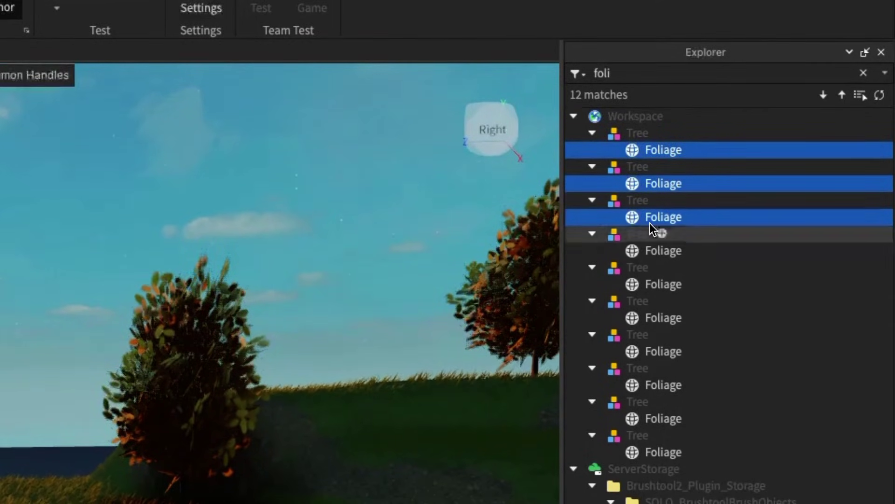
{"action": "left_click", "coordinate": [663, 385], "text": "ctrl"}
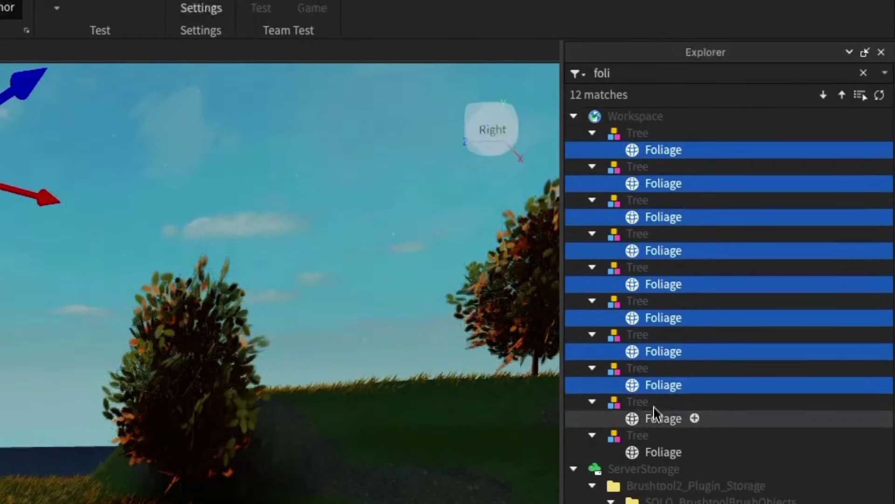
{"action": "left_click", "coordinate": [656, 417], "text": "ctrl"}
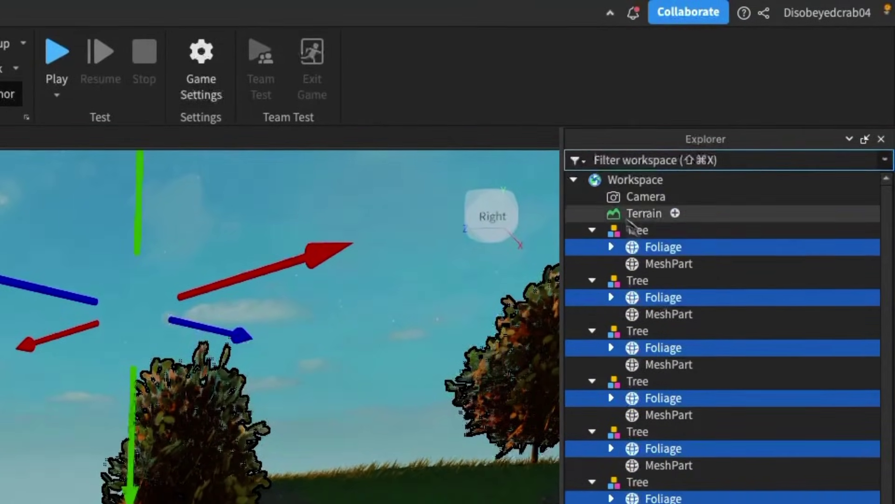
- Collapse the Workspace tree and move Atmosphere, Sky and SunRays from ReplicatedFirst into Lighting
{"action": "left_click", "coordinate": [593, 230]}
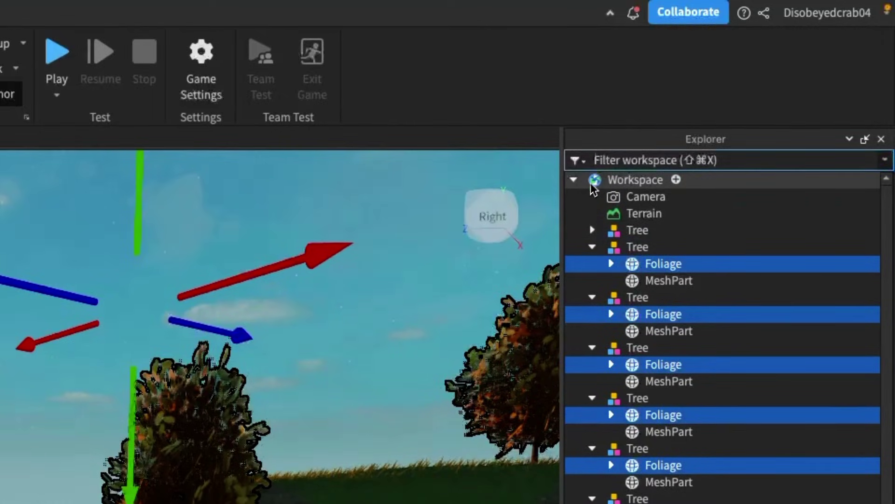
{"action": "left_click", "coordinate": [574, 180]}
{"action": "left_click", "coordinate": [583, 263]}
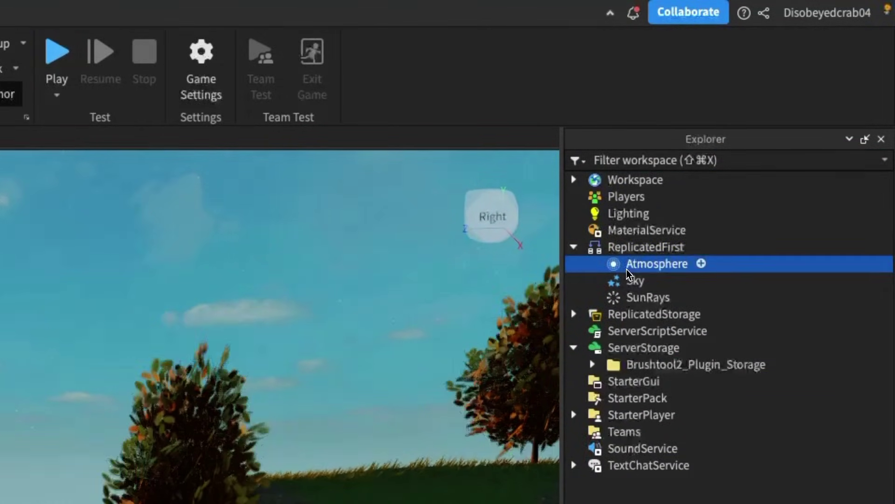
{"action": "left_click", "coordinate": [634, 296], "text": "shift"}
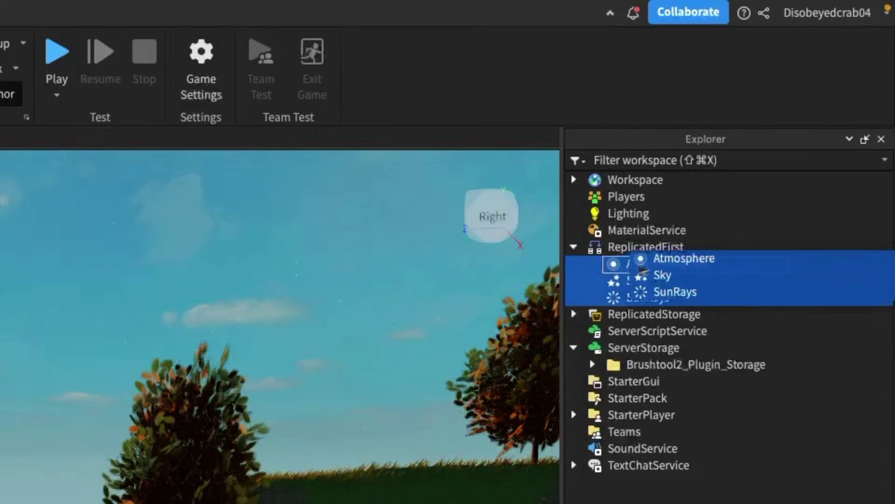
{"action": "left_click_drag", "start_coordinate": [643, 268], "coordinate": [687, 220]}
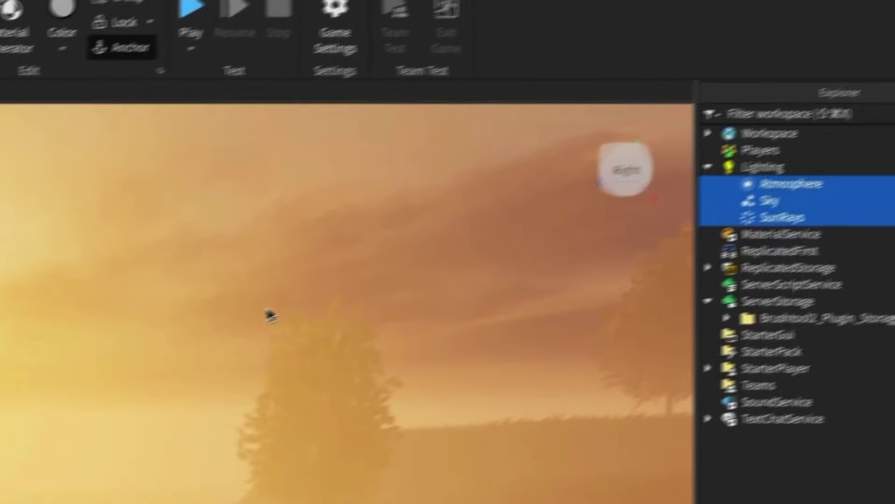